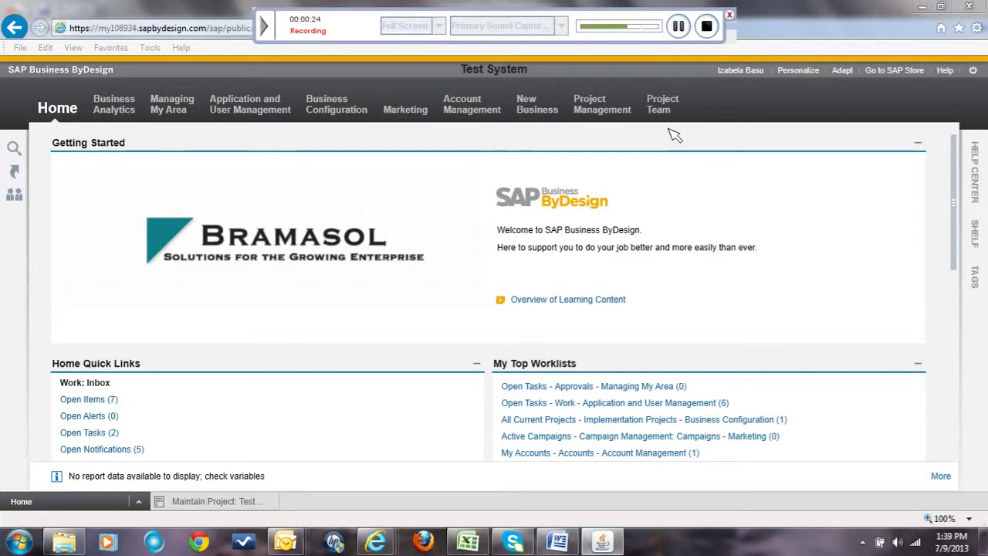
Open the Test Project for maintenance and expand its Time and Material task in the Gantt chart.
click(189, 502)
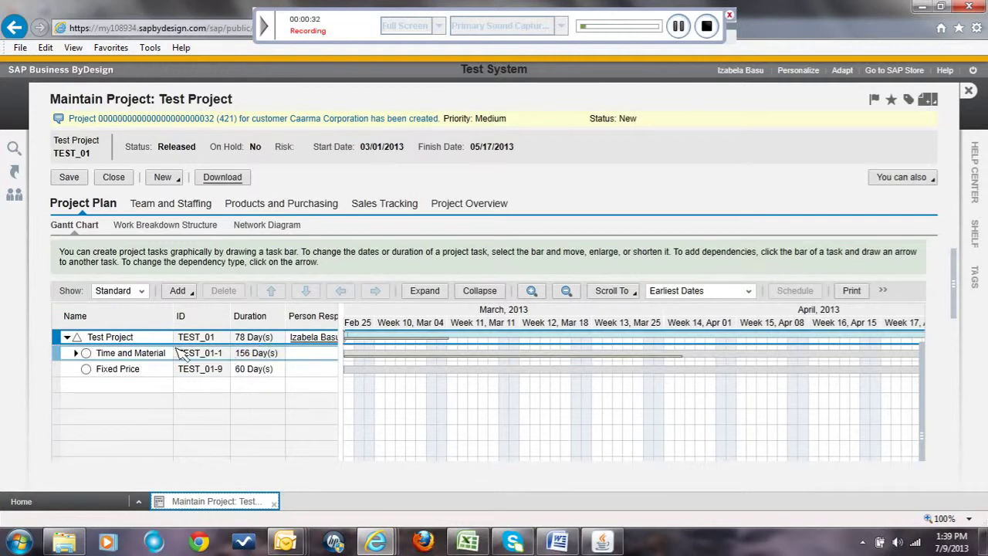
click(78, 353)
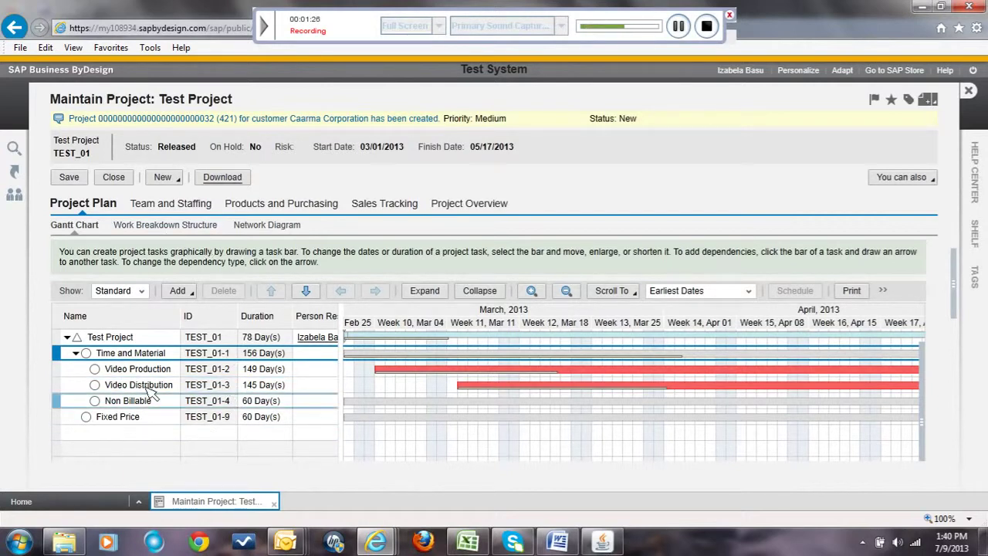
Examine Test Project's work breakdown structure from the project level down to its subtasks, and return to the Gantt chart.
click(183, 226)
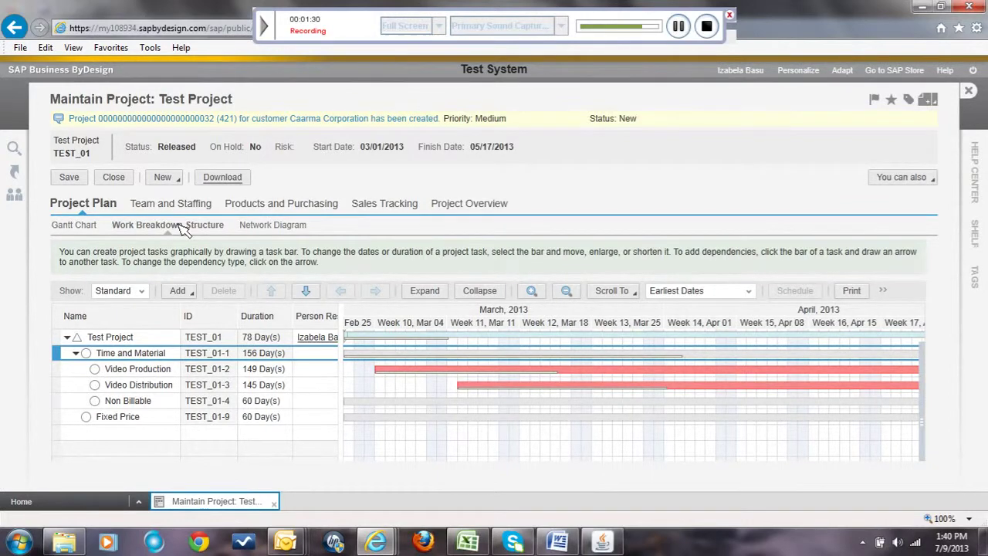
click(319, 438)
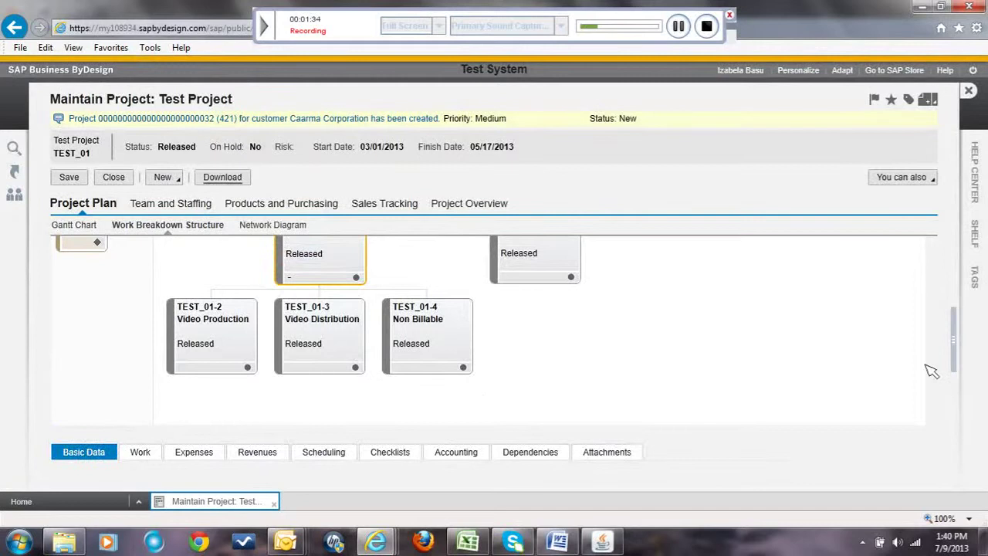
drag(956, 360, 954, 284)
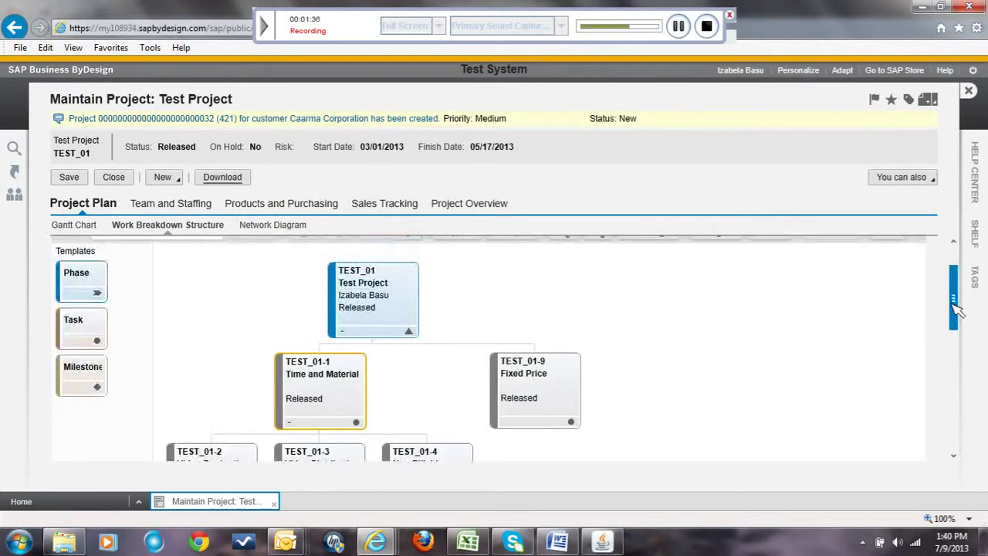
click(74, 226)
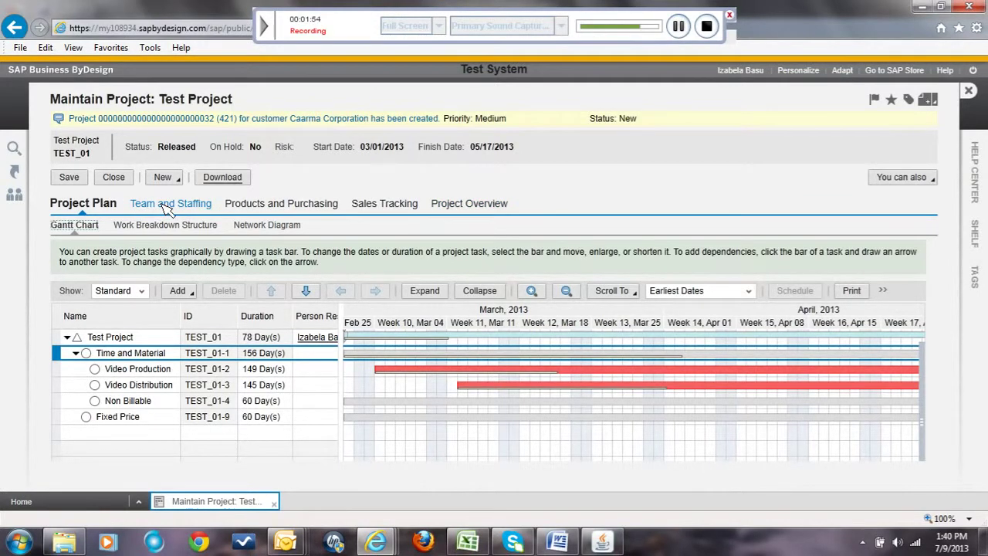
Review the project's team members with their planned and actual work, and the organizational units assignment area.
click(163, 206)
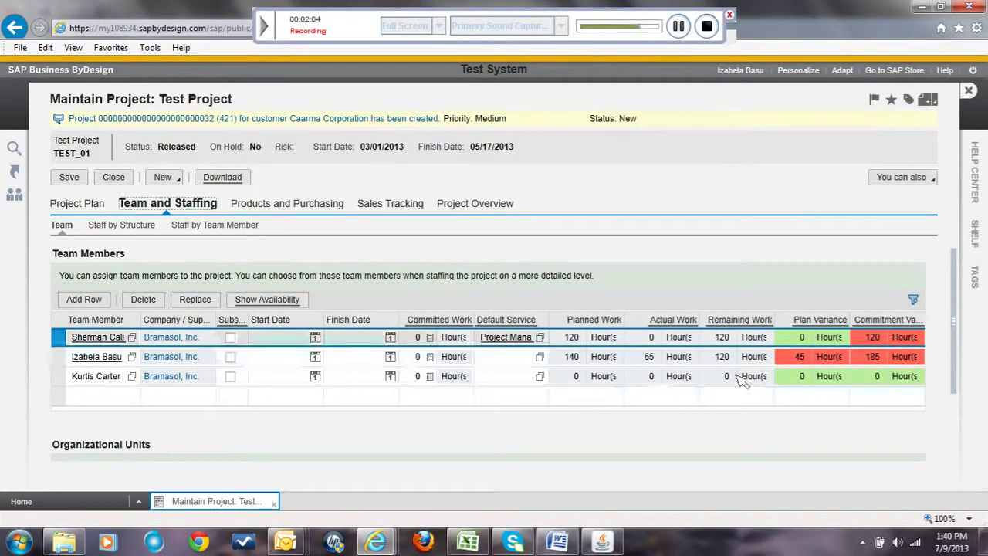
scroll(171, 432, down, 1)
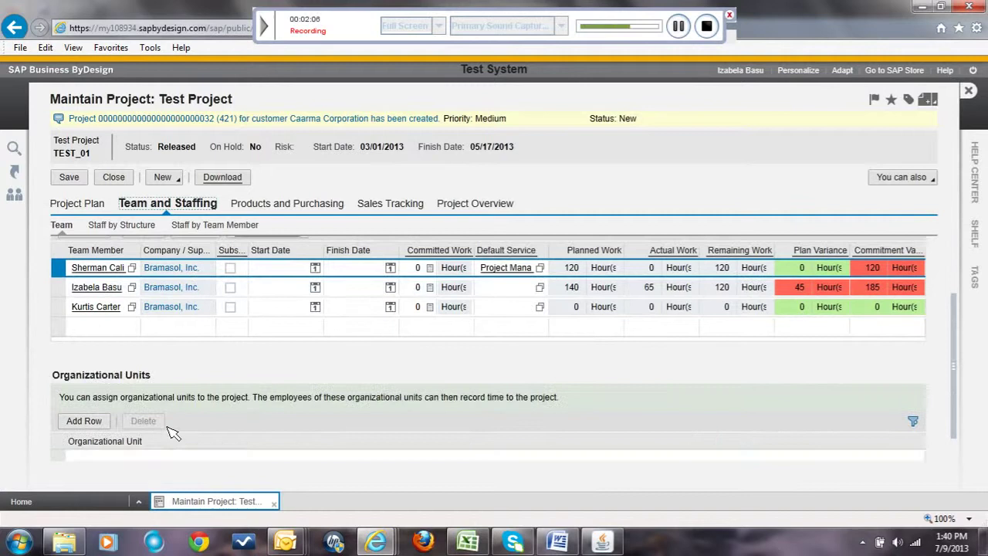
click(74, 421)
scroll(235, 412, up, 2)
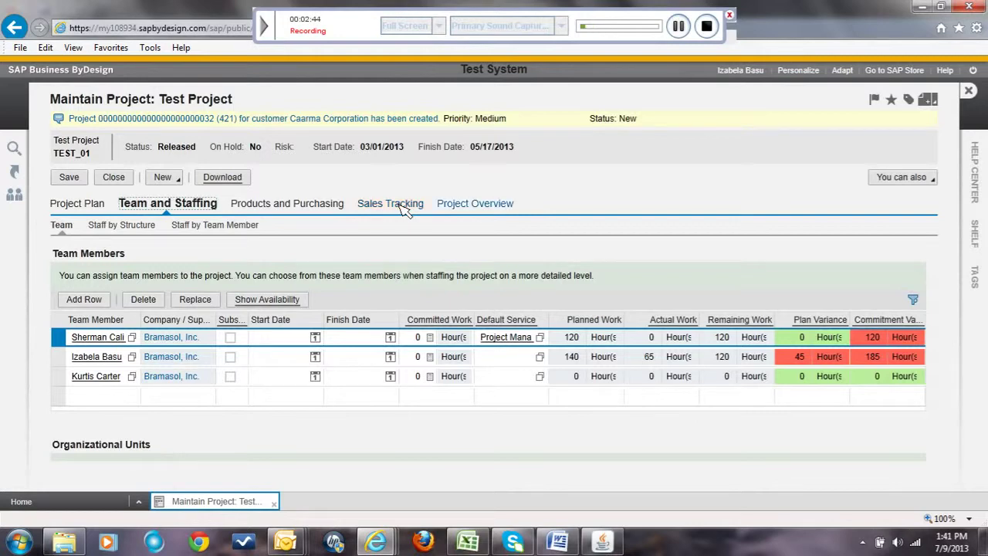
Examine the project overview reports, including the planned/incurred cost and revenue chart, the planned/actual work chart and the listed report links.
click(479, 207)
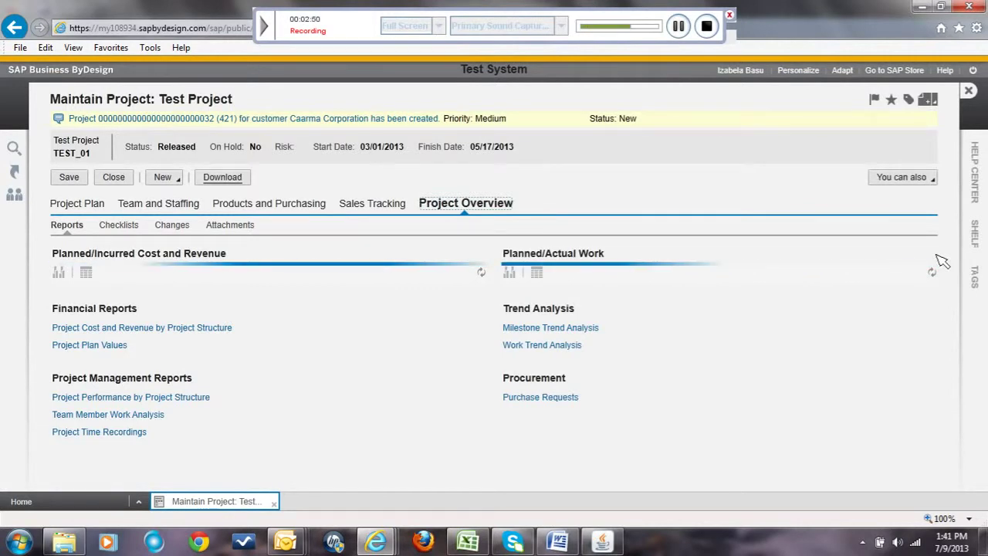
scroll(942, 260, down, 5)
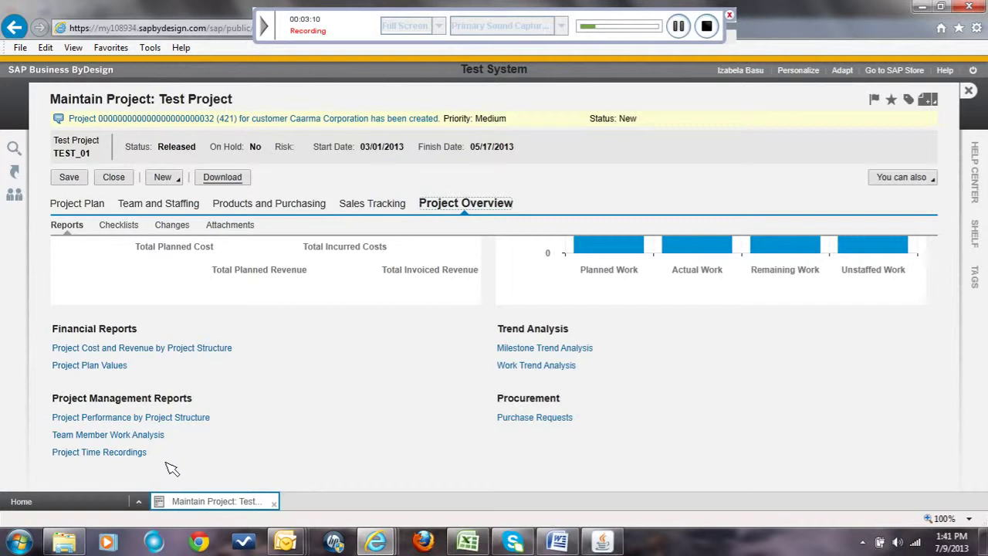
scroll(249, 431, up, 2)
scroll(249, 431, down, 1)
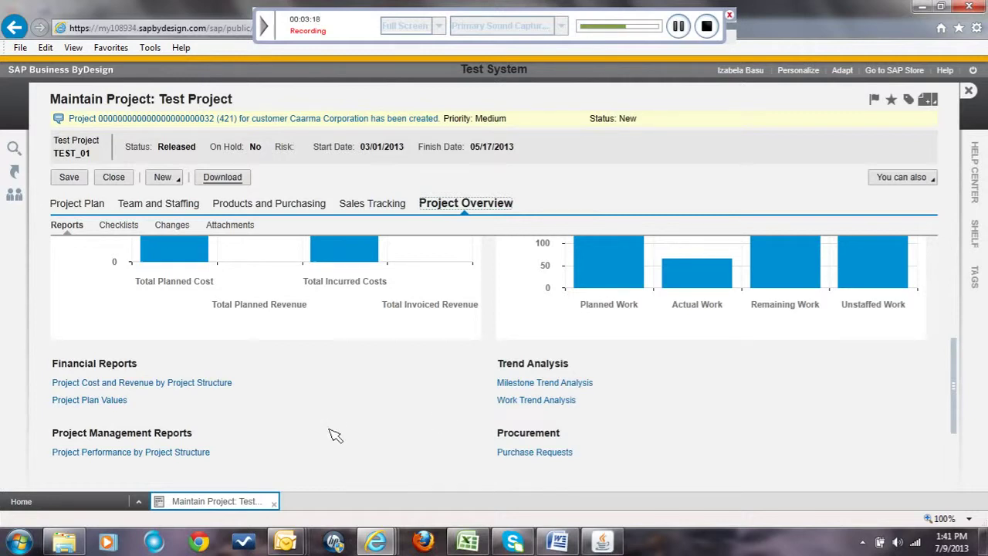
scroll(357, 426, up, 3)
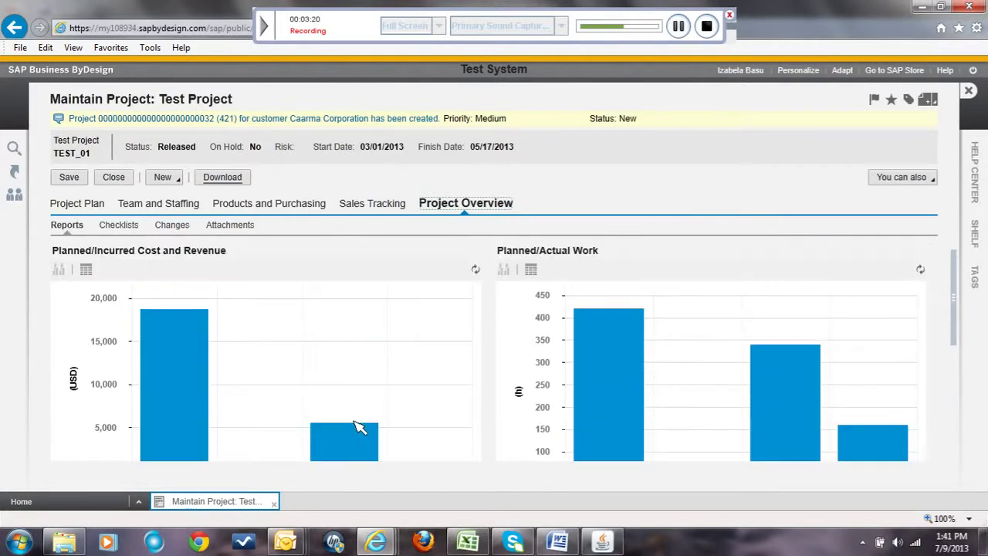
scroll(358, 427, down, 1)
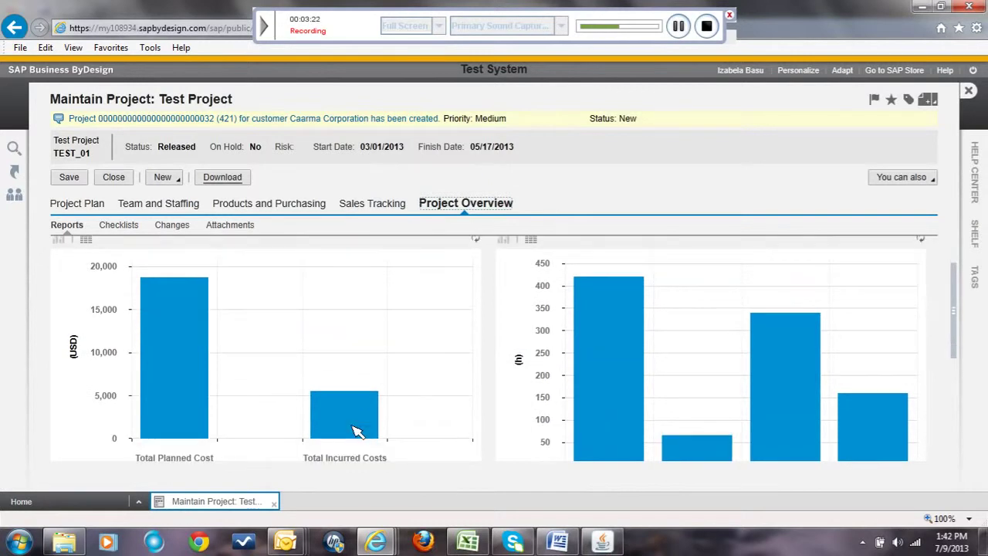
scroll(355, 431, up, 1)
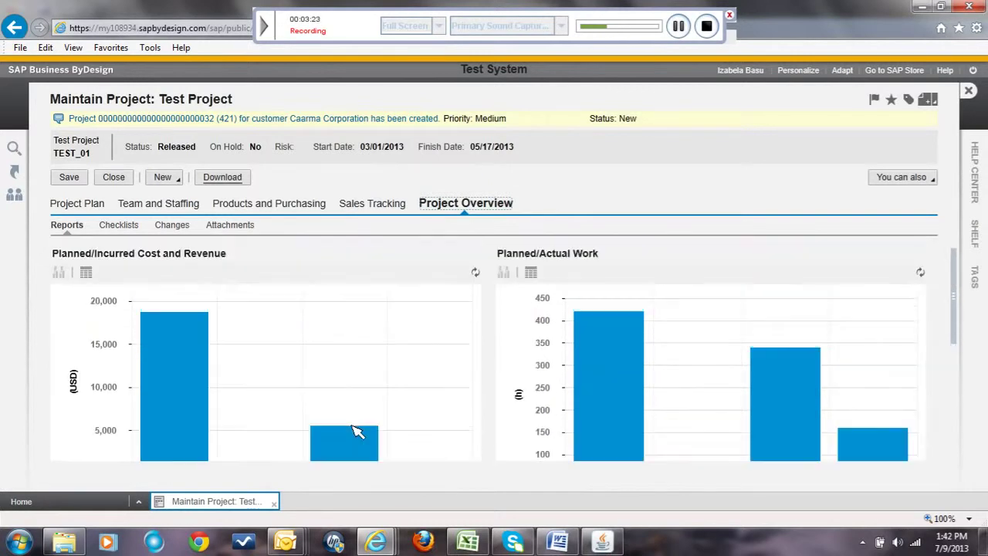
Return to the project plan and review the basic data of the Time and Material task.
click(82, 209)
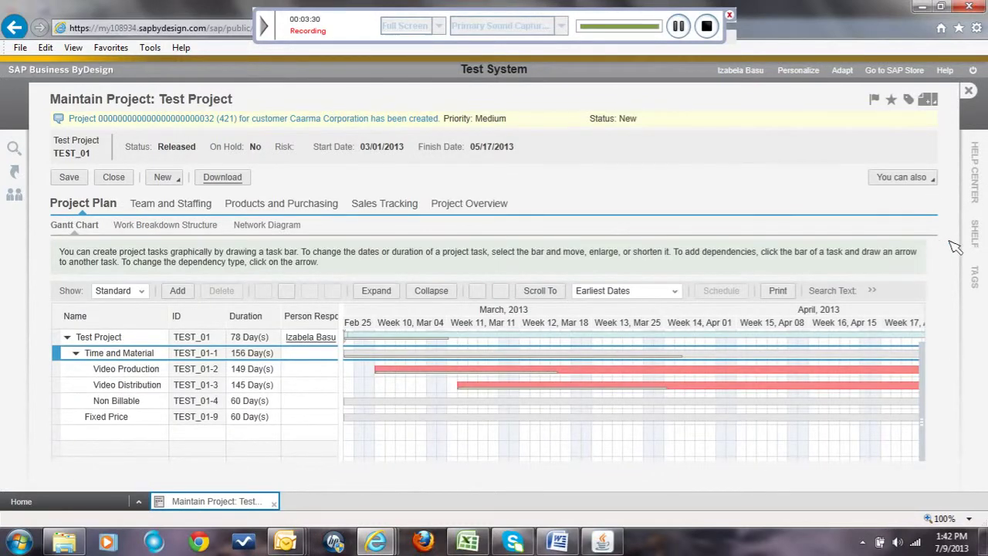
scroll(944, 330, down, 5)
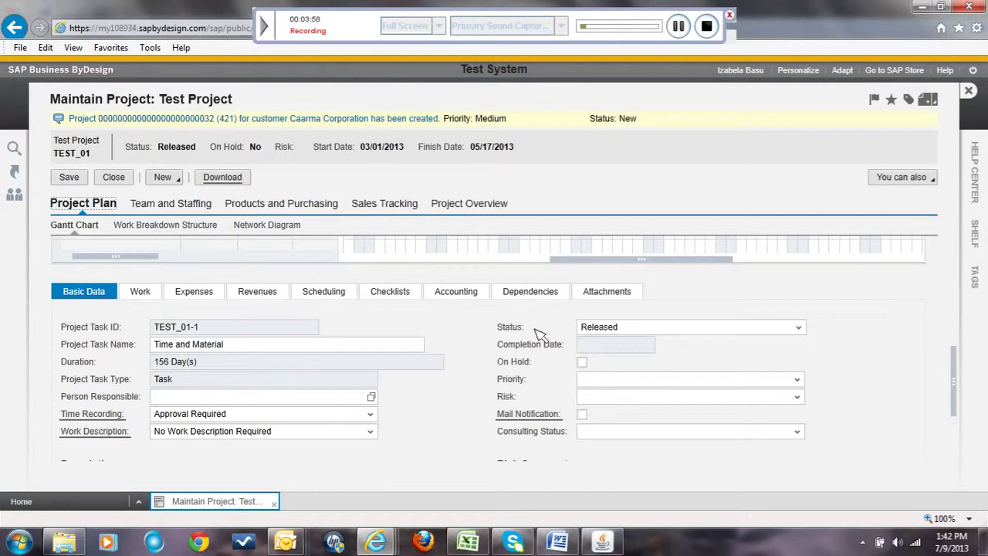
scroll(538, 333, down, 1)
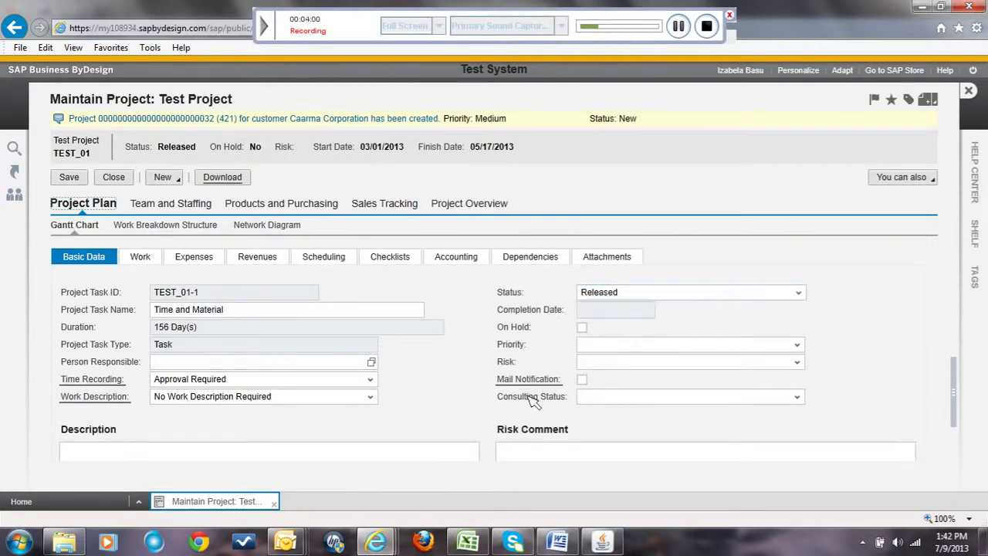
scroll(533, 397, up, 1)
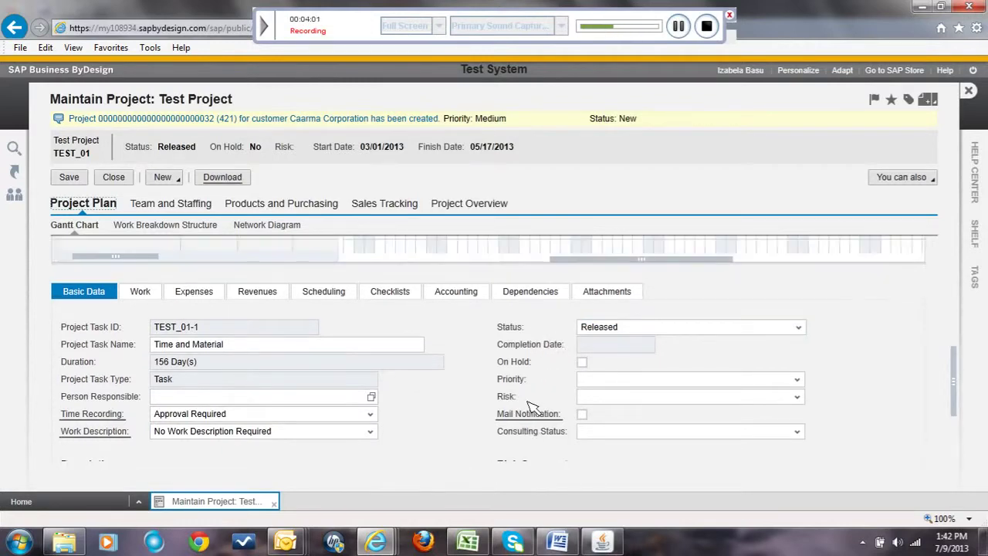
Show the work details of the Video Production task, with its services, team members and planned hours.
click(140, 291)
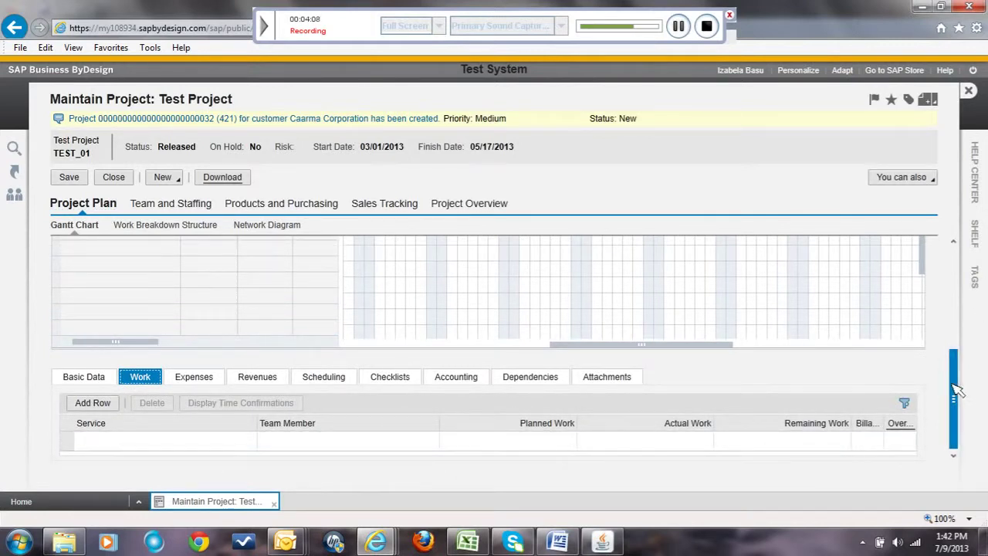
drag(957, 390, 953, 352)
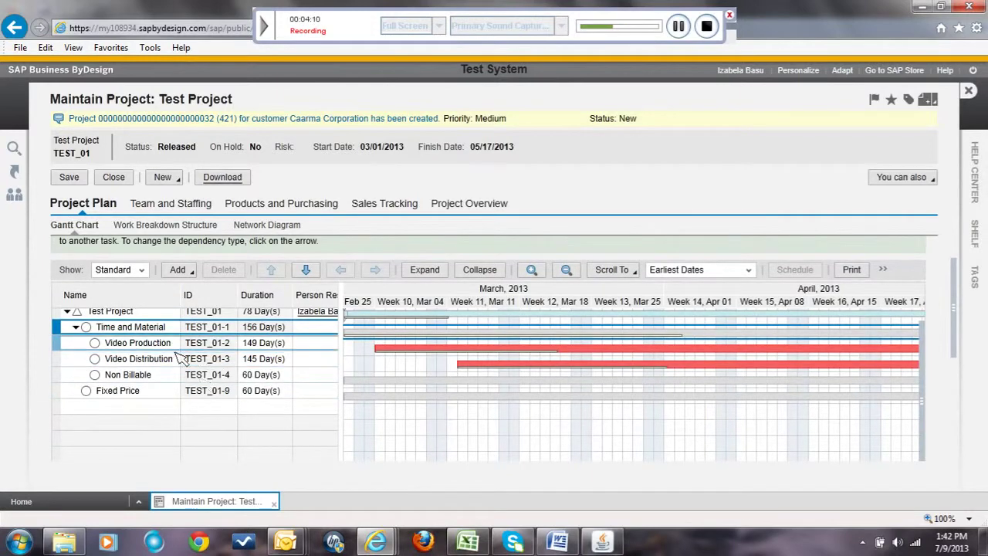
click(159, 345)
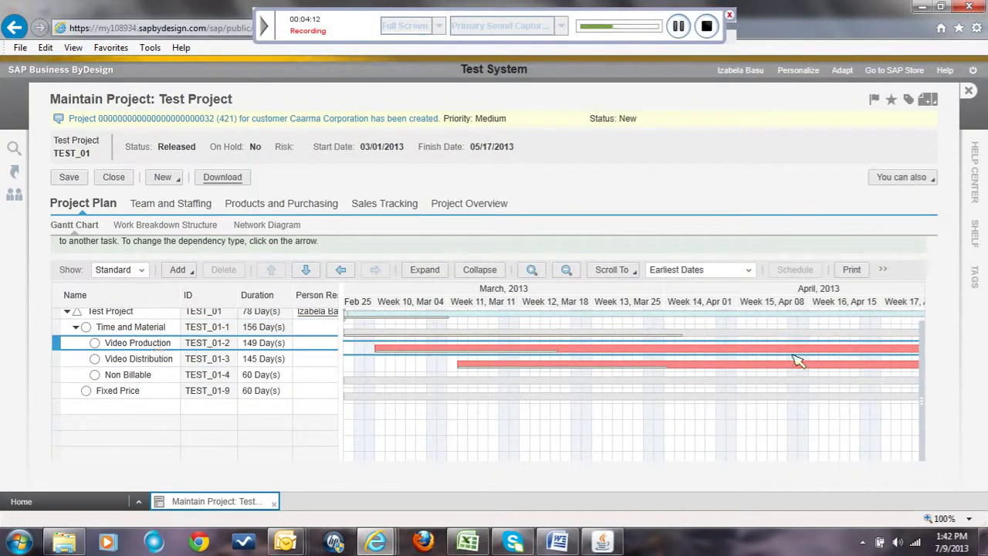
drag(957, 307, 962, 414)
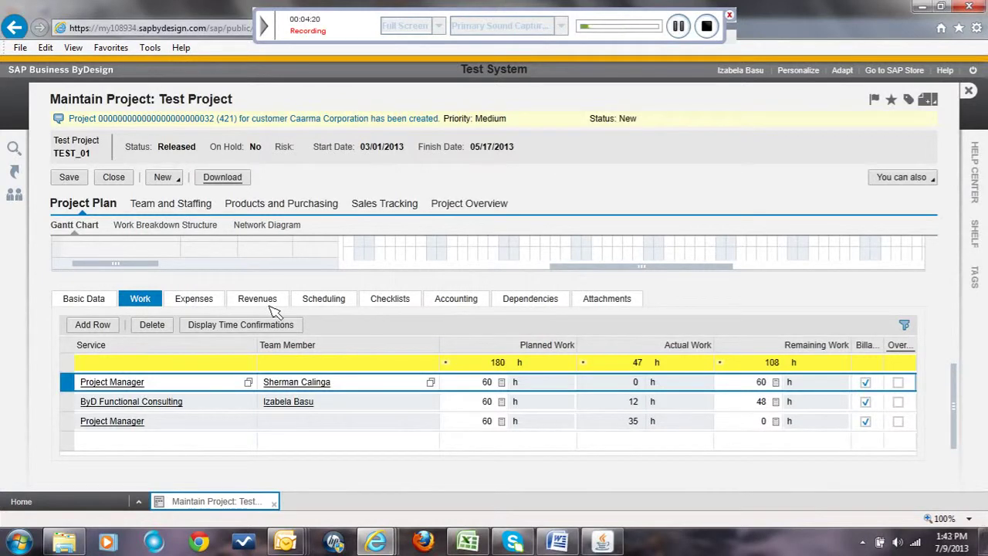
Review the Video Production task's scheduling details, covering its planned, scheduled and actual dates.
click(319, 301)
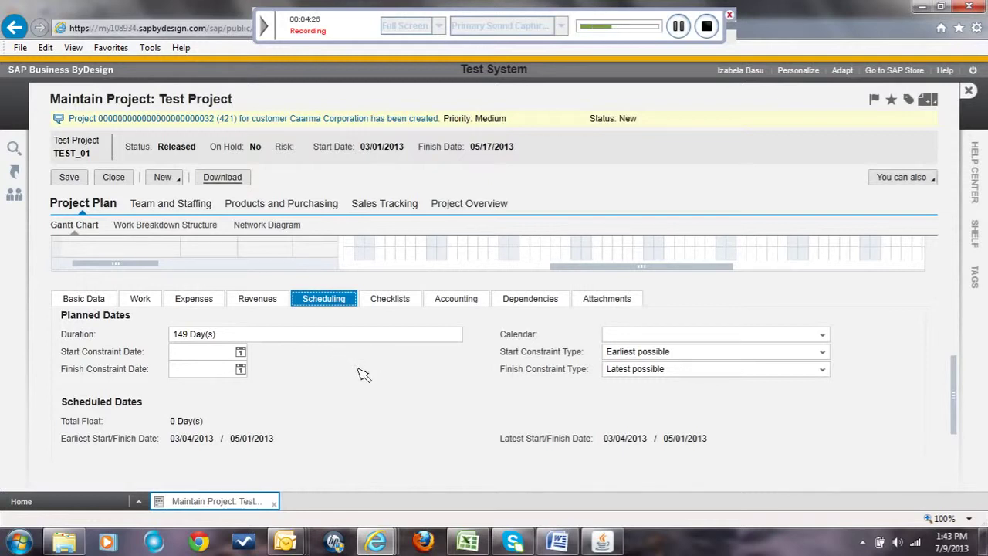
scroll(363, 374, down, 1)
scroll(363, 375, down, 1)
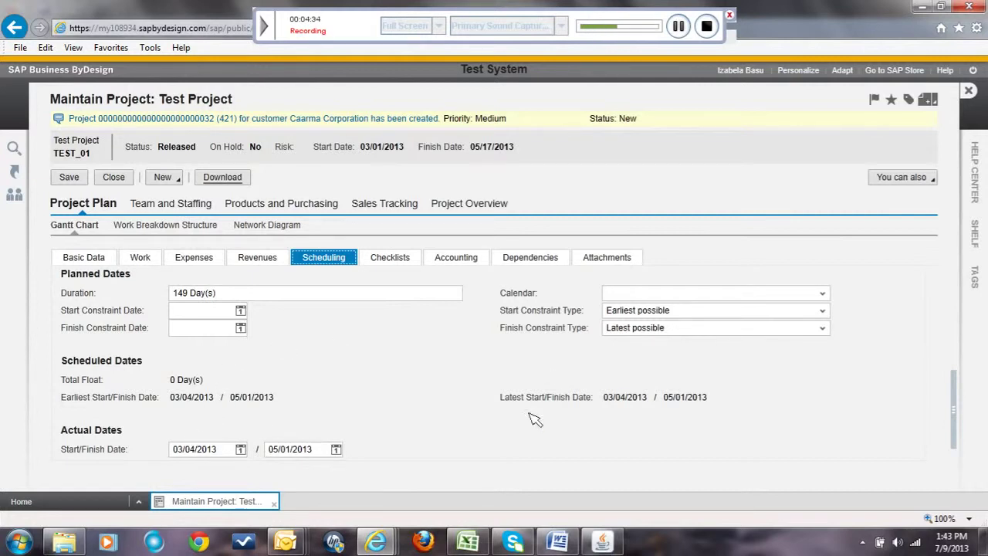
scroll(525, 423, up, 1)
scroll(522, 424, up, 1)
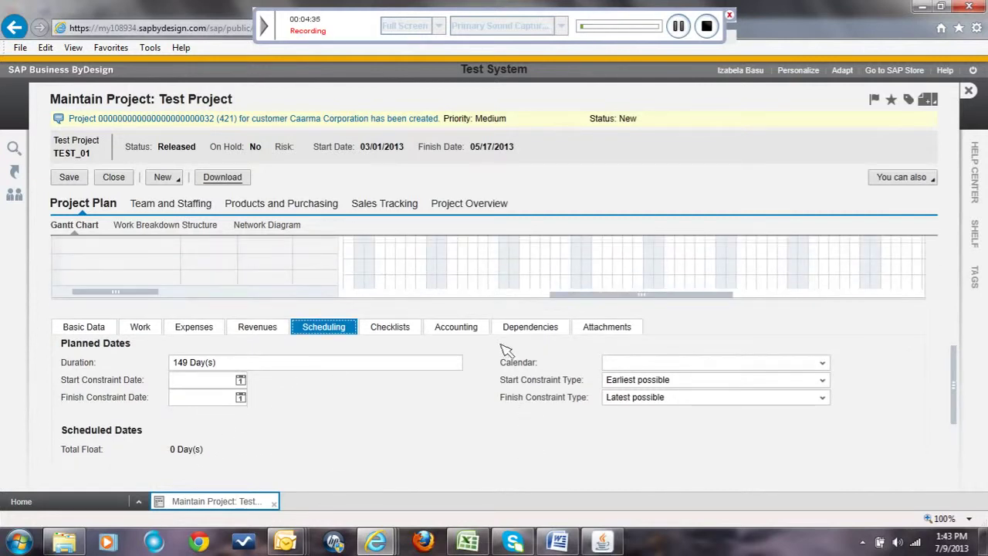
Check the Video Production task's accounting details for its organizational assignments, and return to the task list.
click(457, 328)
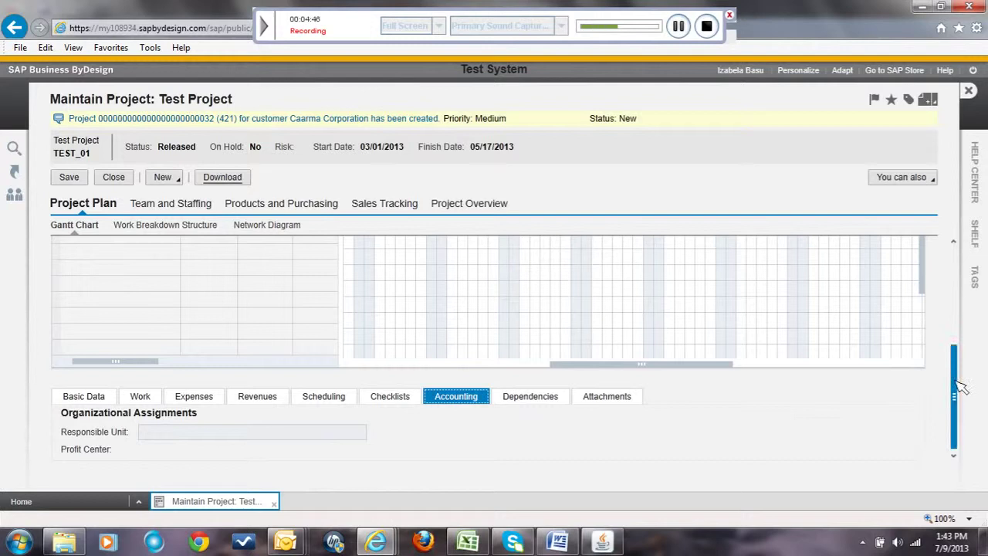
drag(959, 387, 959, 384)
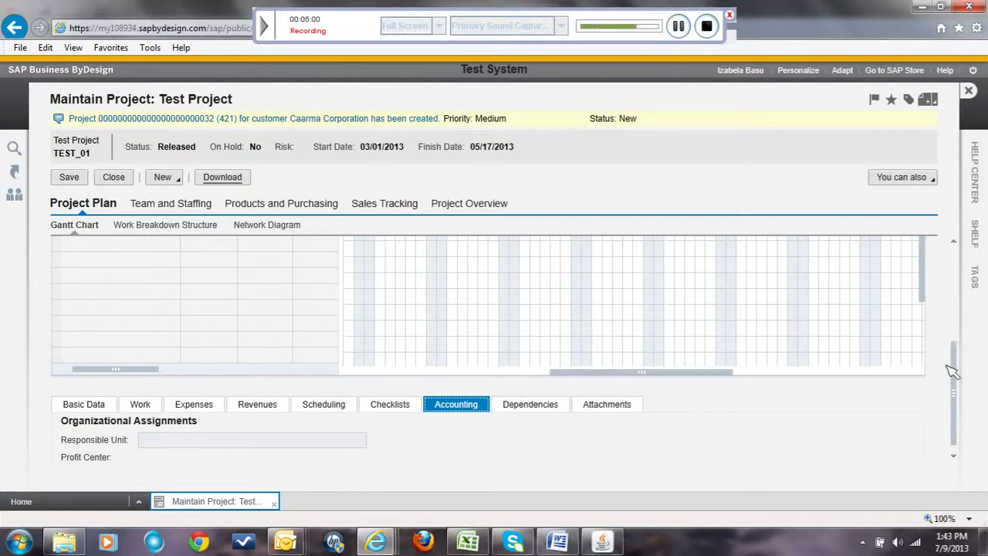
drag(957, 382, 948, 313)
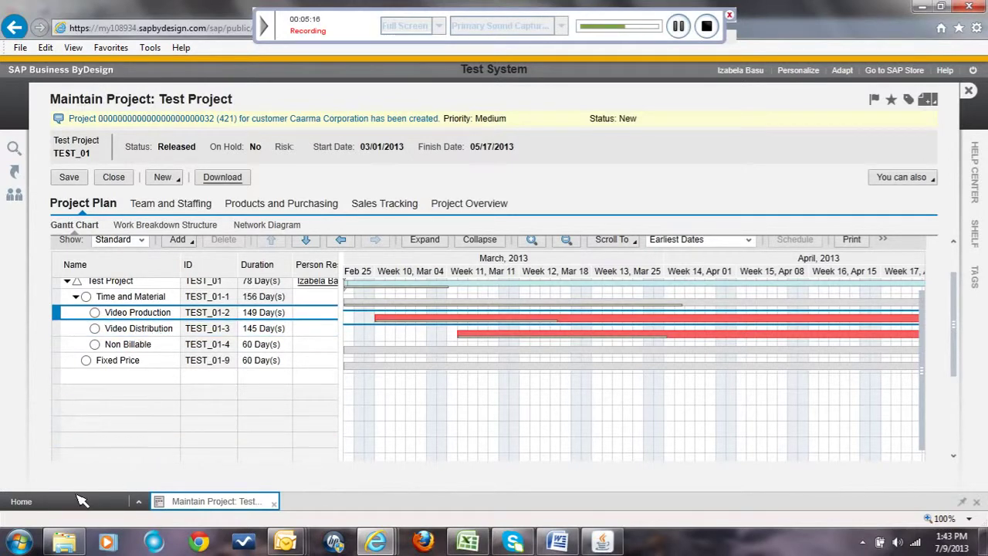
Go to the Self-Services overview from Home and look through its Time and Expenses options.
click(48, 504)
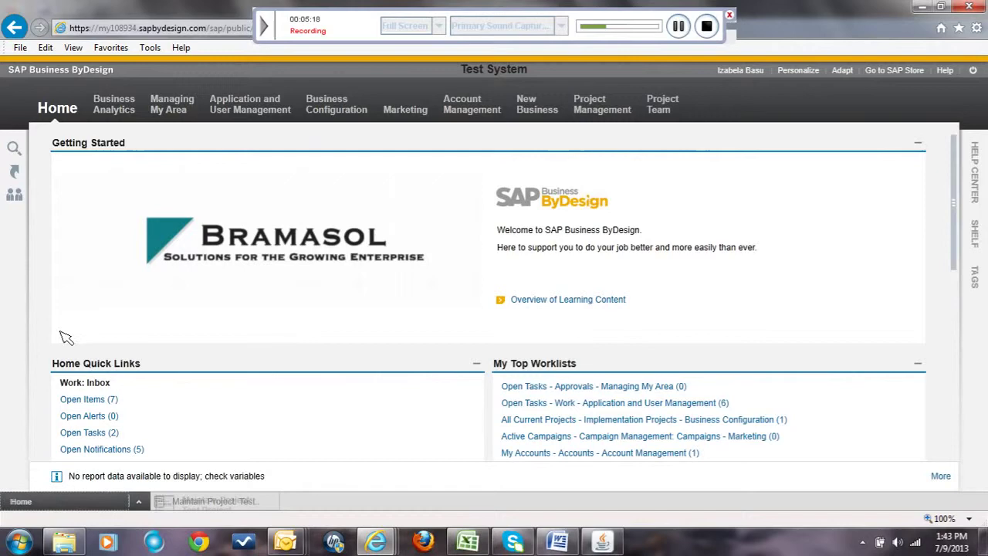
mouse_move(66, 115)
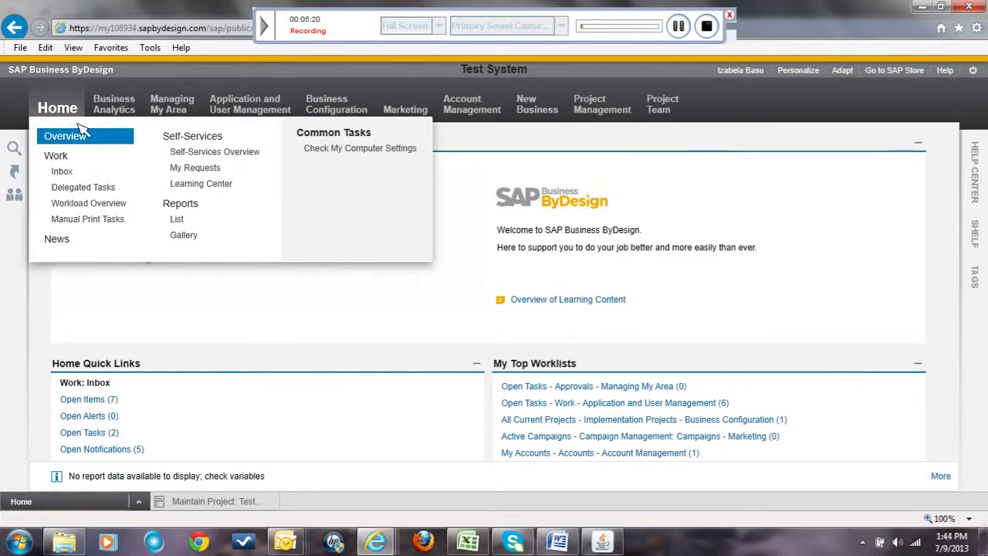
click(192, 143)
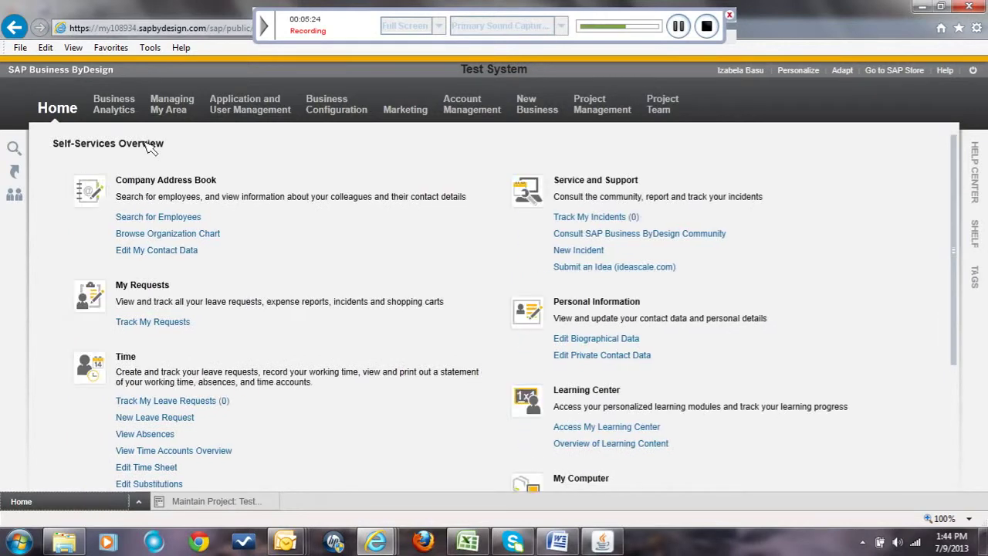
mouse_move(68, 122)
scroll(158, 267, down, 1)
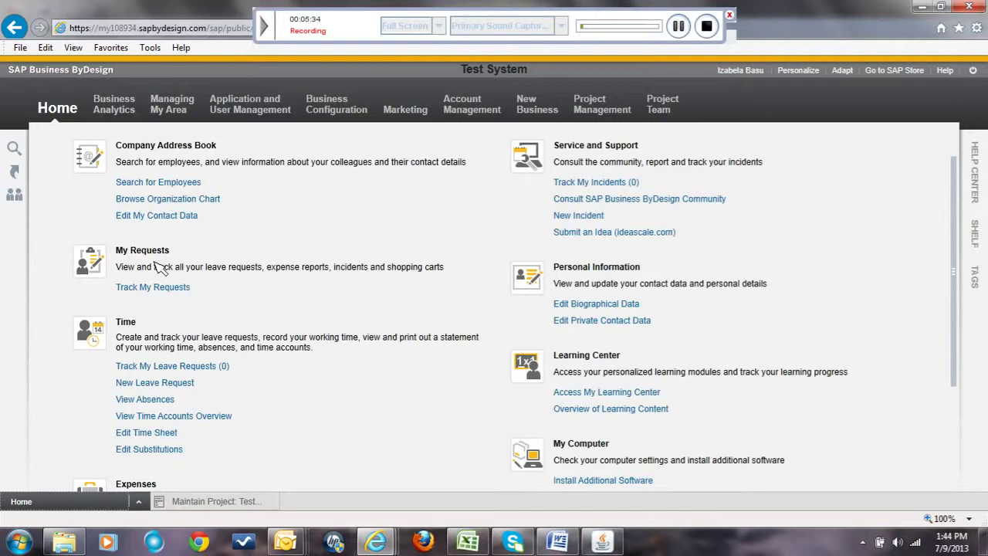
scroll(159, 267, down, 1)
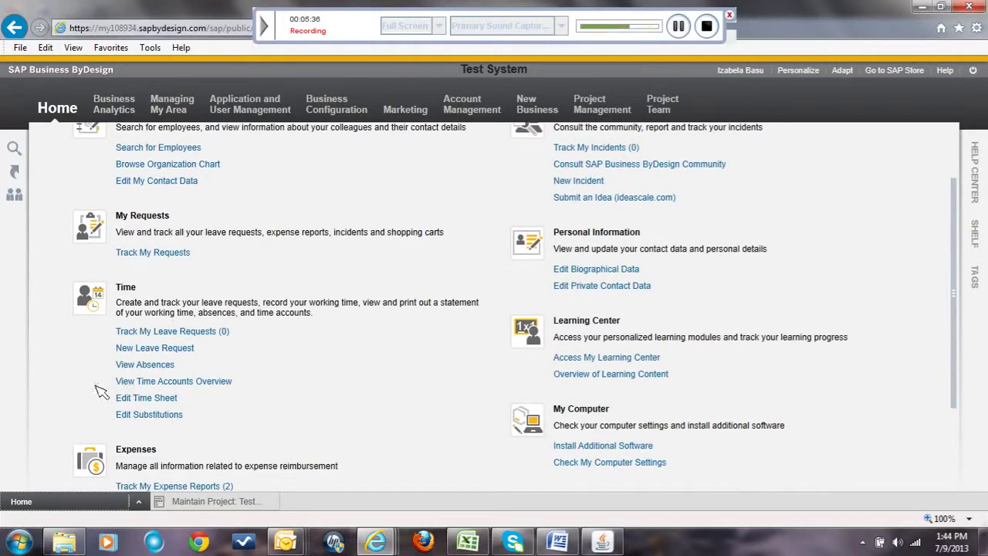
scroll(185, 405, down, 2)
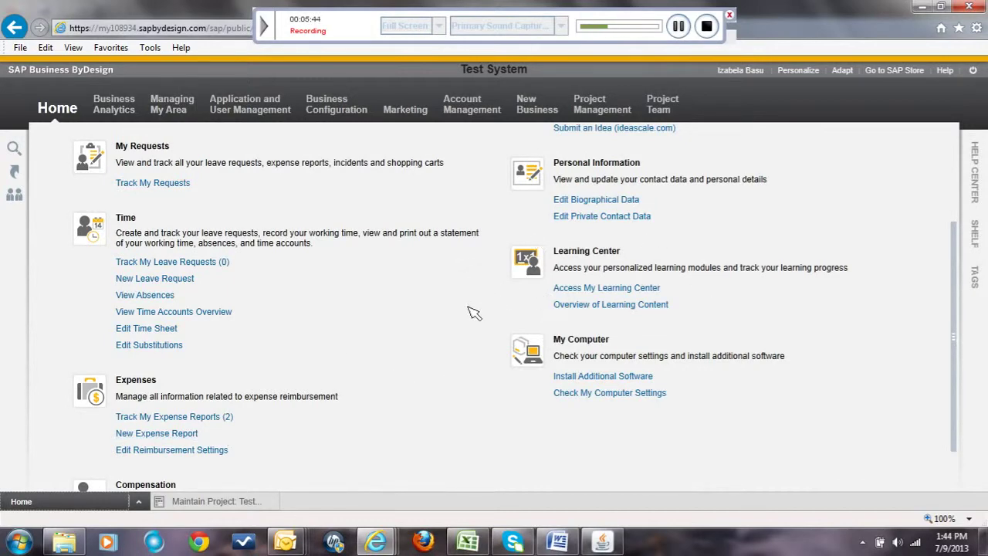
Open the time sheet for editing from the Time self-services and show calendar week 25, 06/17/2013 to 06/23/2013.
scroll(473, 312, up, 2)
scroll(473, 311, up, 1)
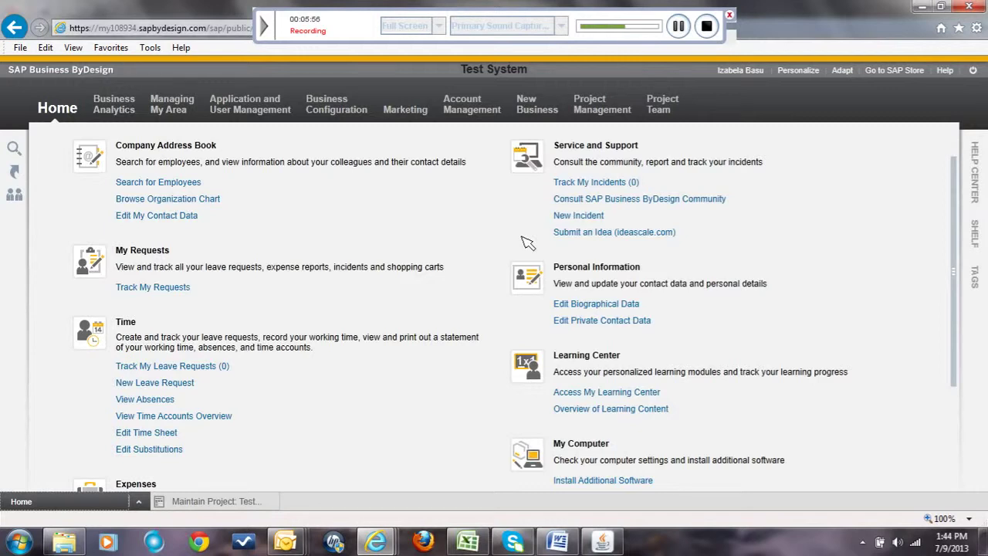
scroll(441, 328, down, 1)
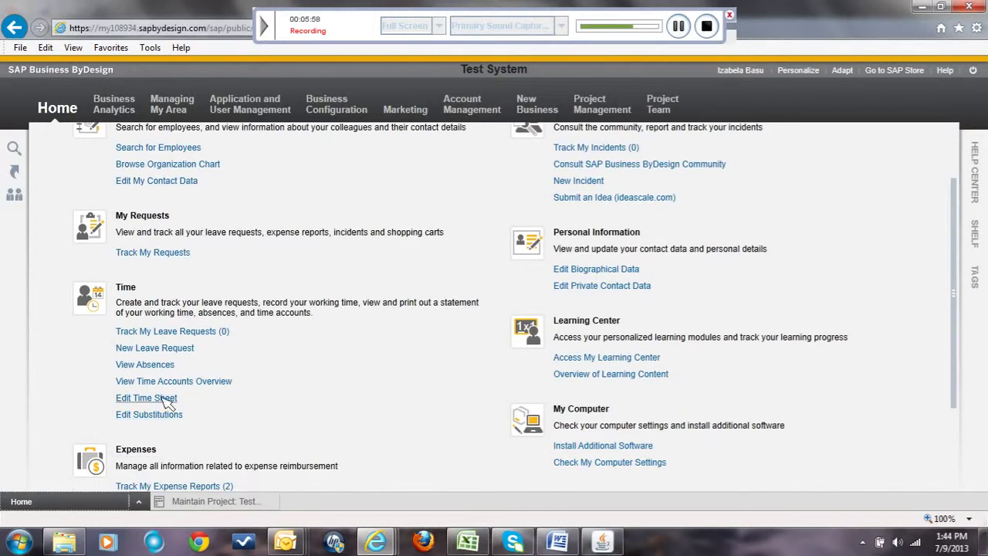
click(163, 399)
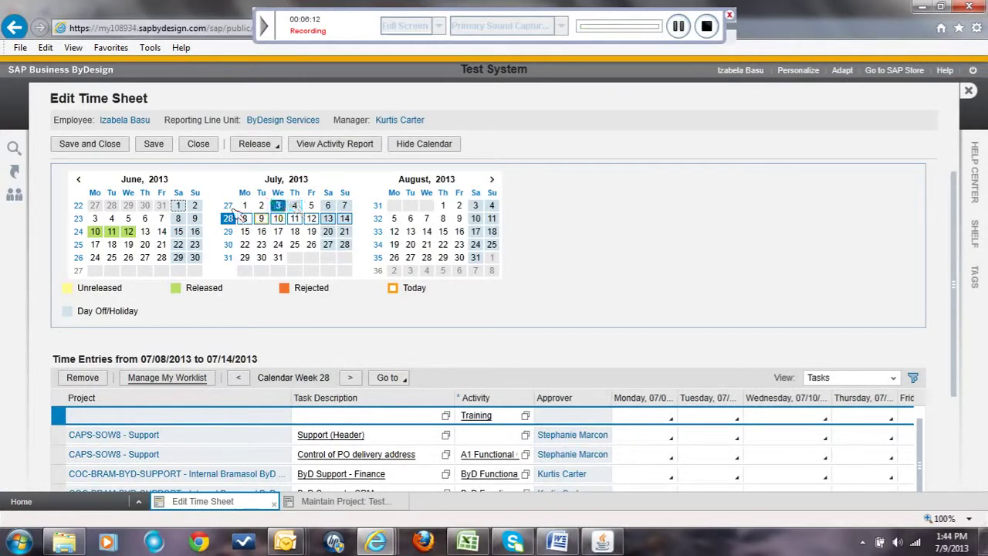
click(96, 245)
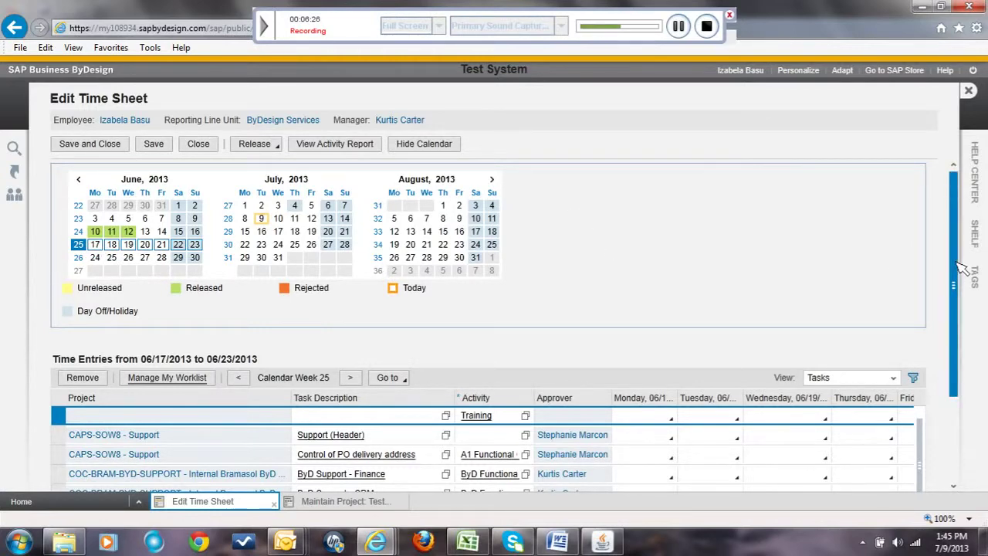
Record 04:00 hours for the Test Project's Video Distribution task on Monday, 06/17/2013.
drag(961, 266, 951, 332)
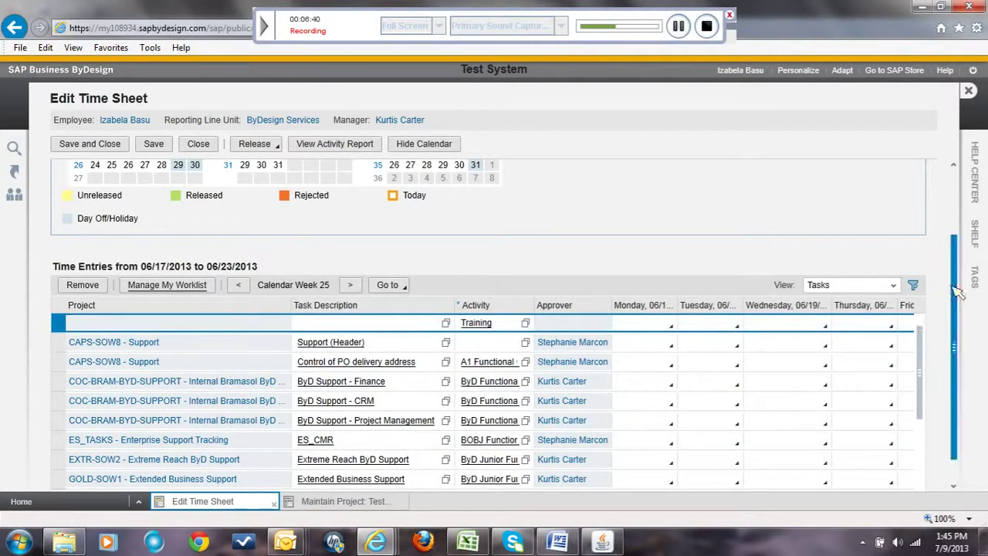
drag(955, 266, 957, 313)
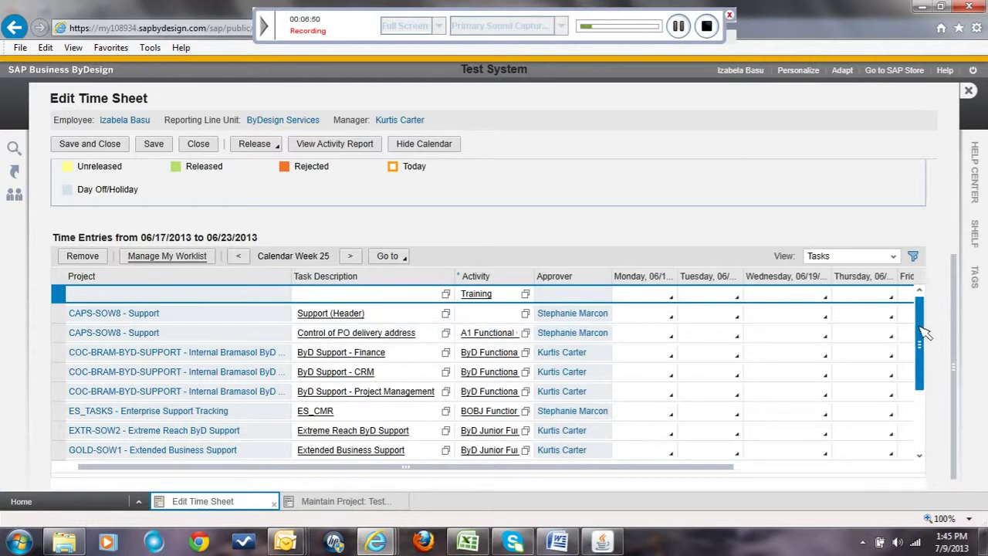
drag(924, 331, 930, 402)
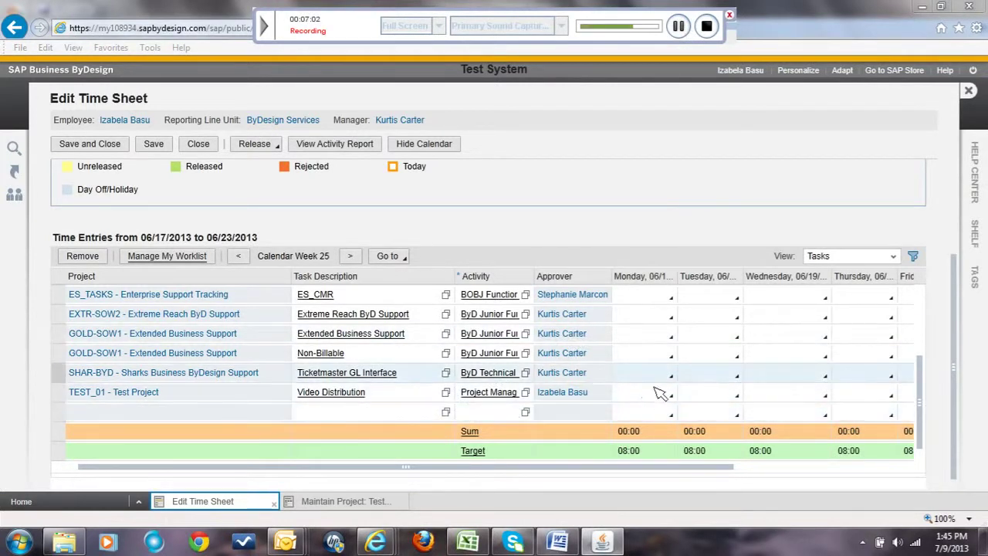
drag(678, 277, 699, 277)
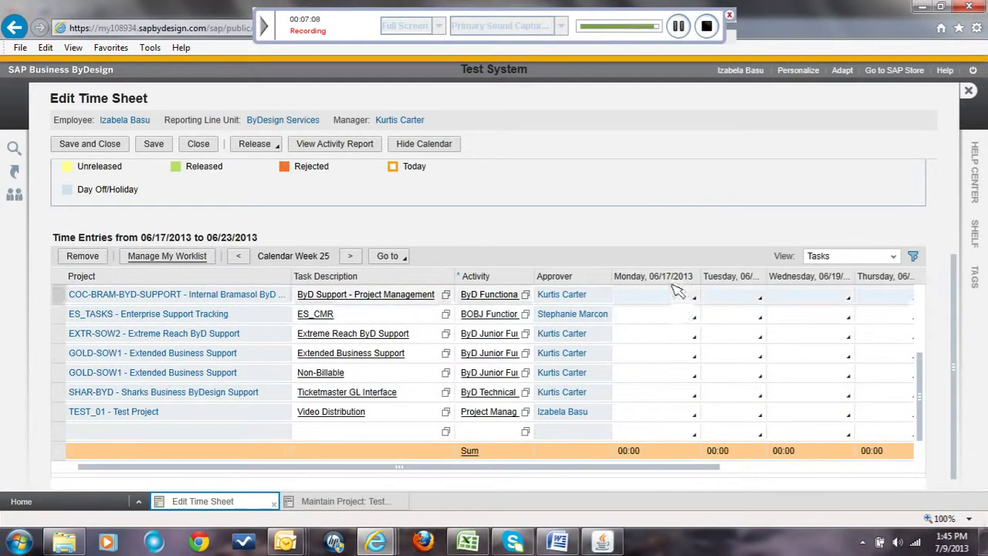
click(698, 417)
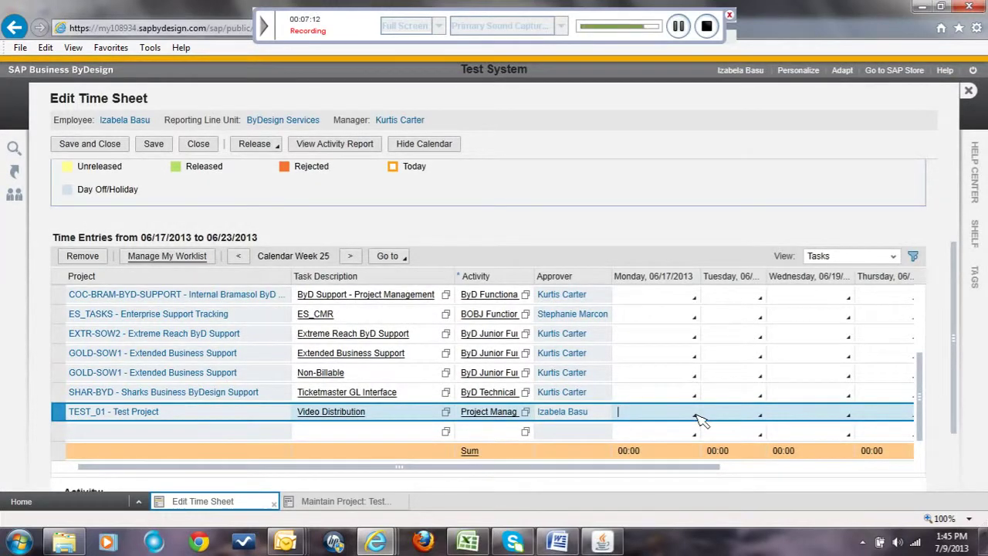
click(695, 416)
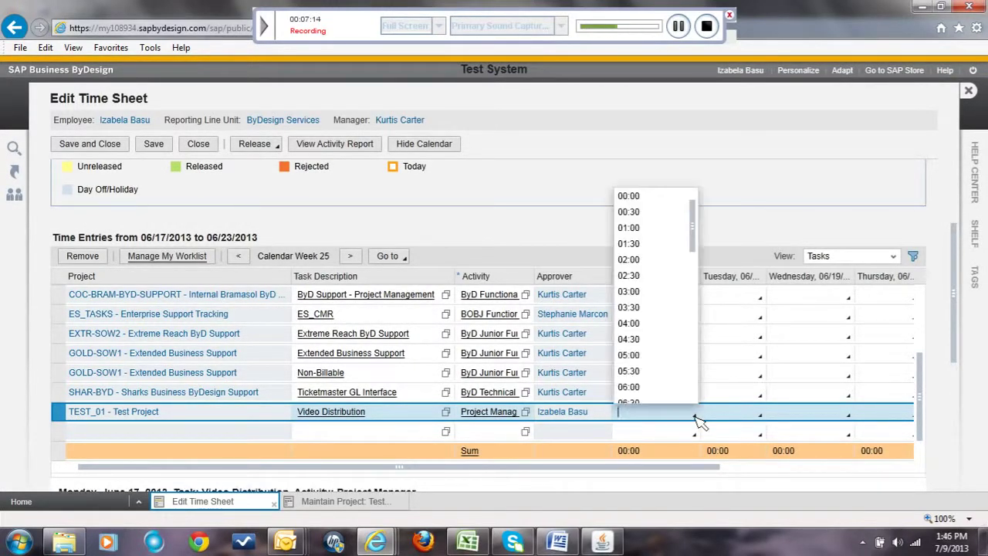
click(633, 322)
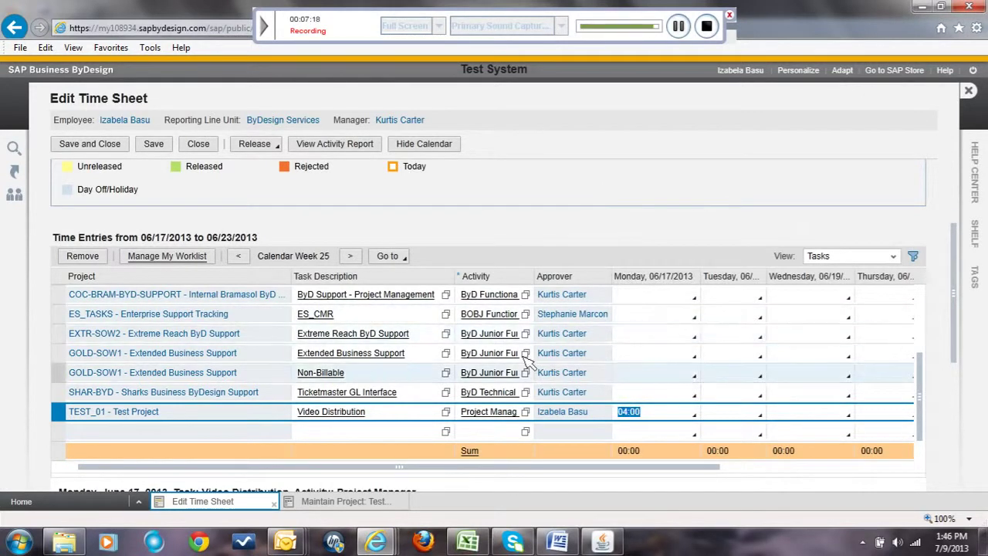
Add the Test Project's Video Production task with the Project Manager service and record 04:00 hours for Monday, 06/17/2013.
click(448, 434)
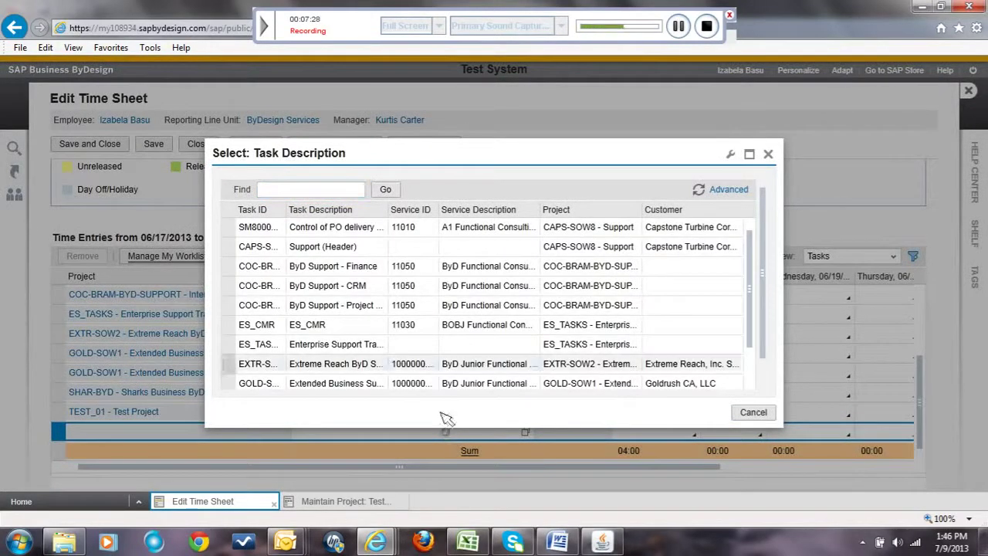
scroll(413, 359, down, 1)
scroll(413, 359, down, 3)
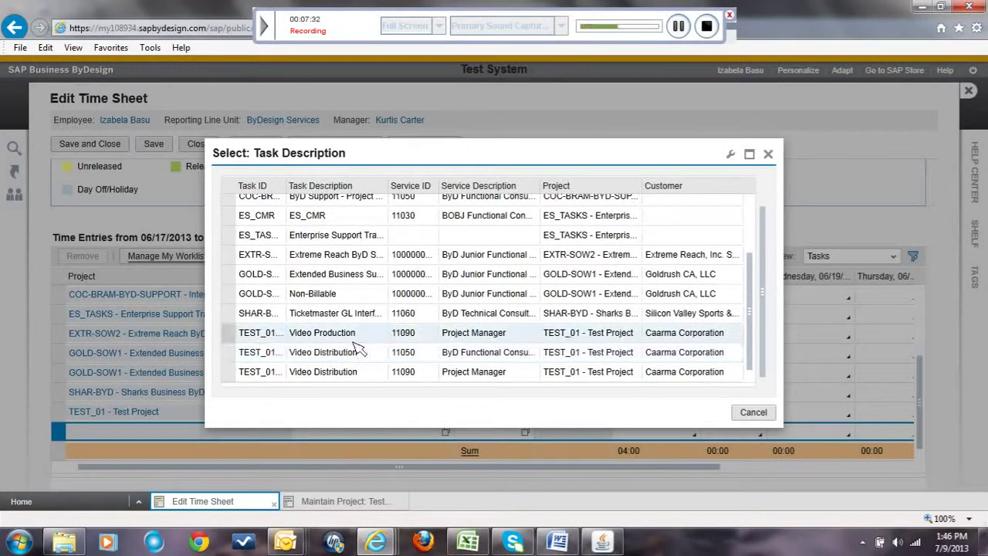
click(358, 335)
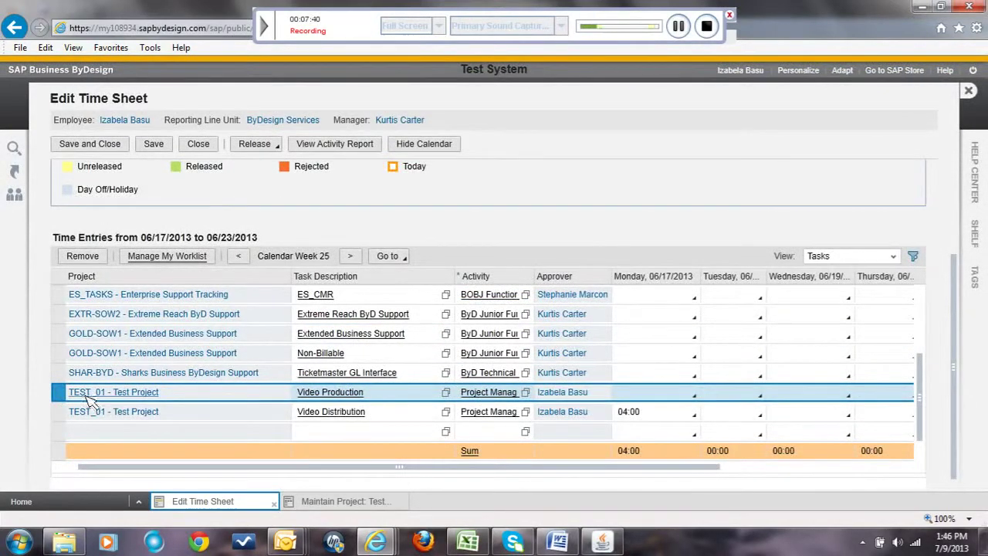
click(695, 396)
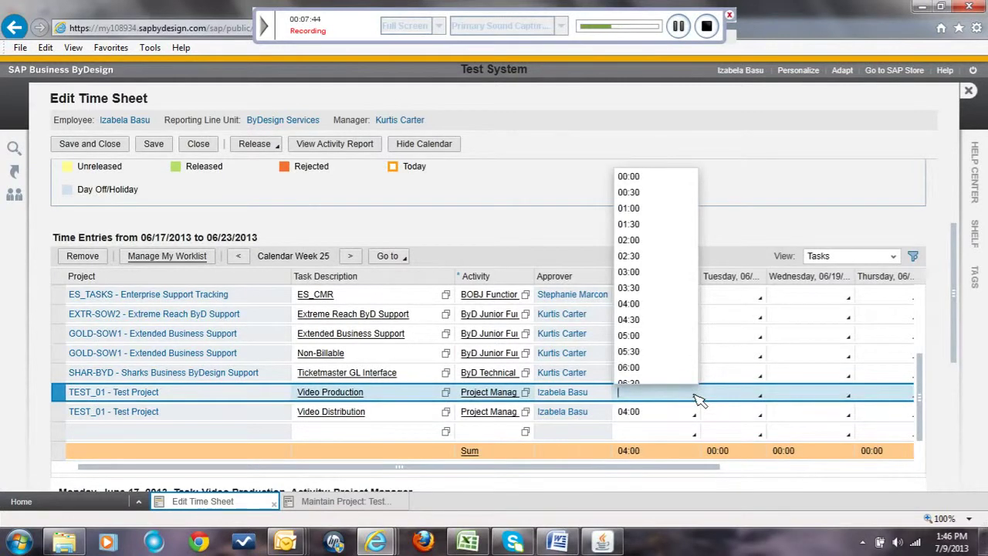
click(639, 304)
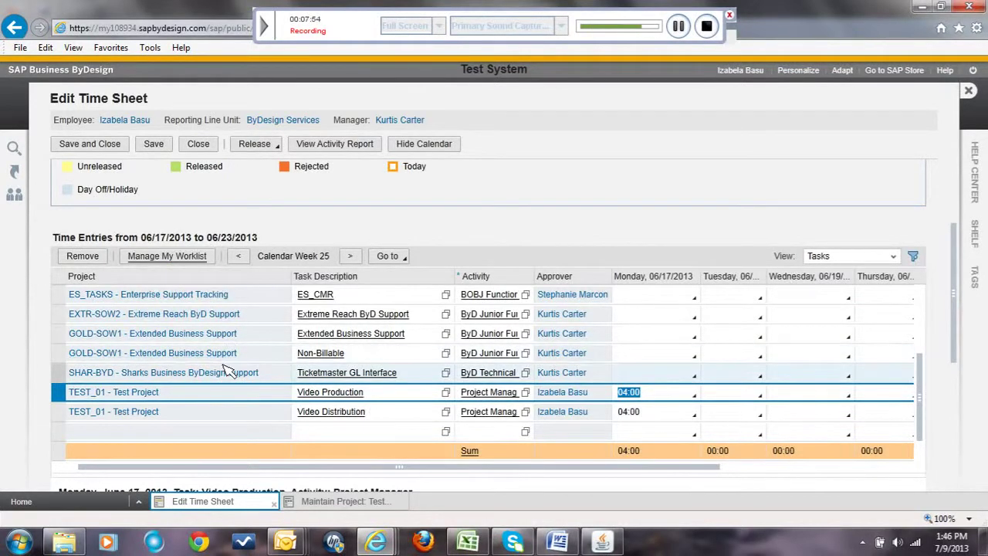
Check the two Test Project time entries and save the time sheet.
scroll(224, 363, up, 1)
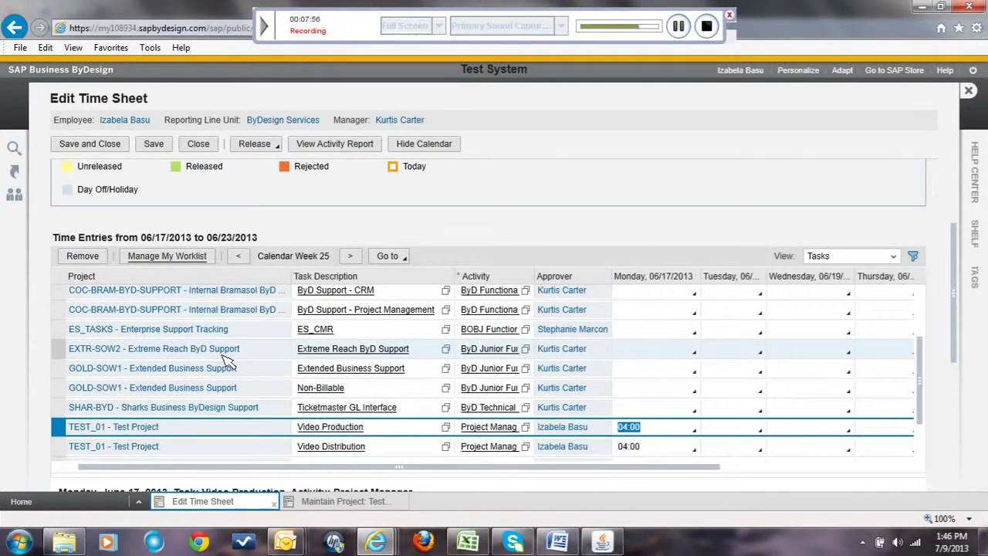
scroll(227, 360, down, 1)
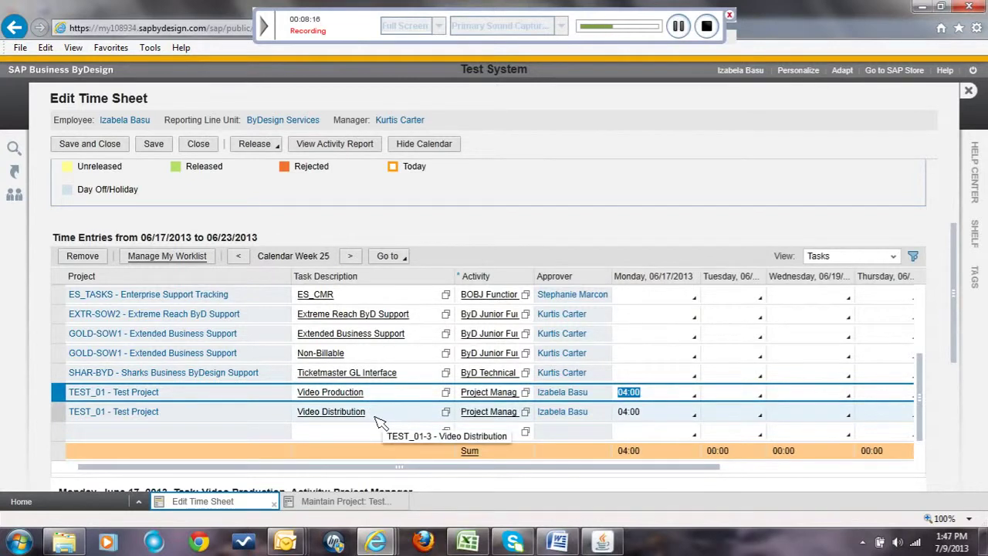
click(160, 145)
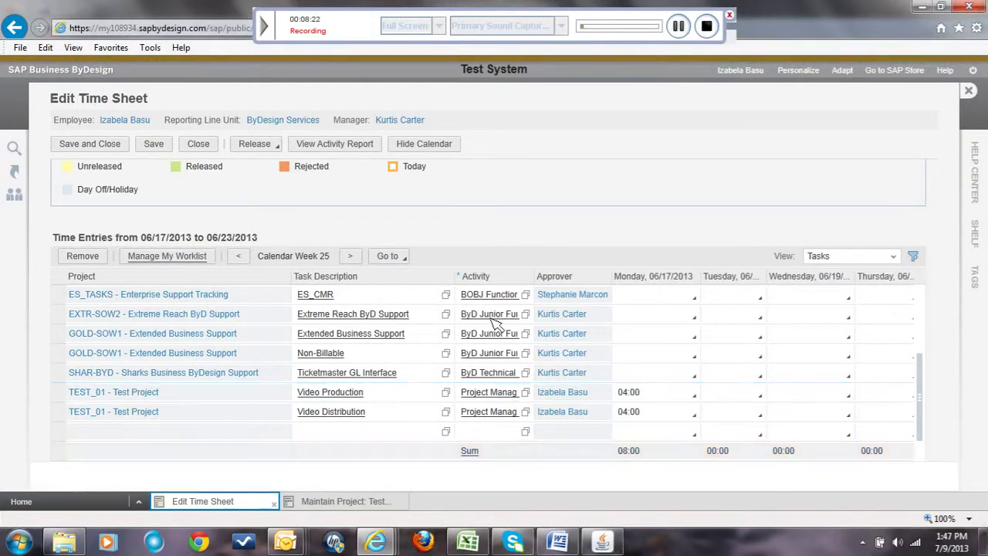
Release all recorded time entries and close the time sheet.
scroll(494, 320, up, 4)
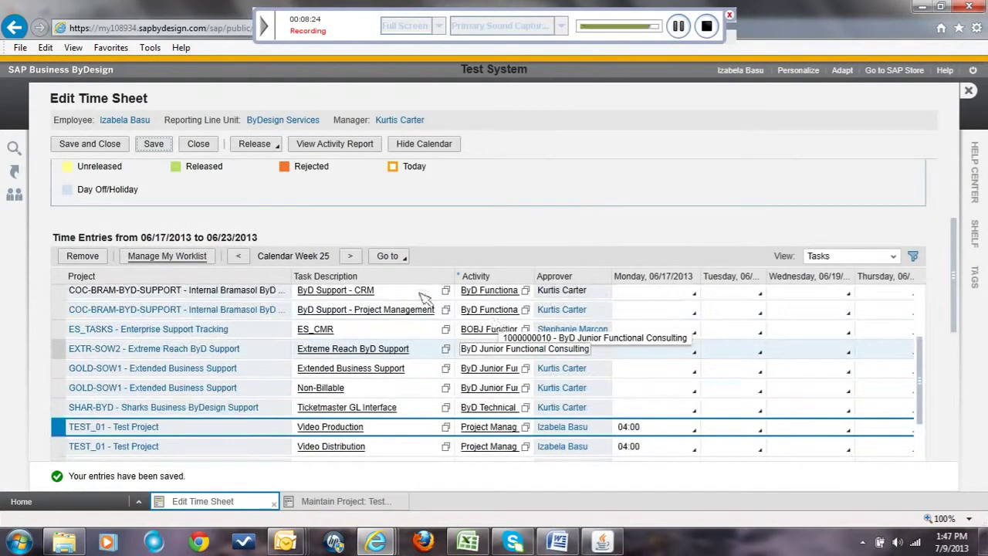
click(281, 147)
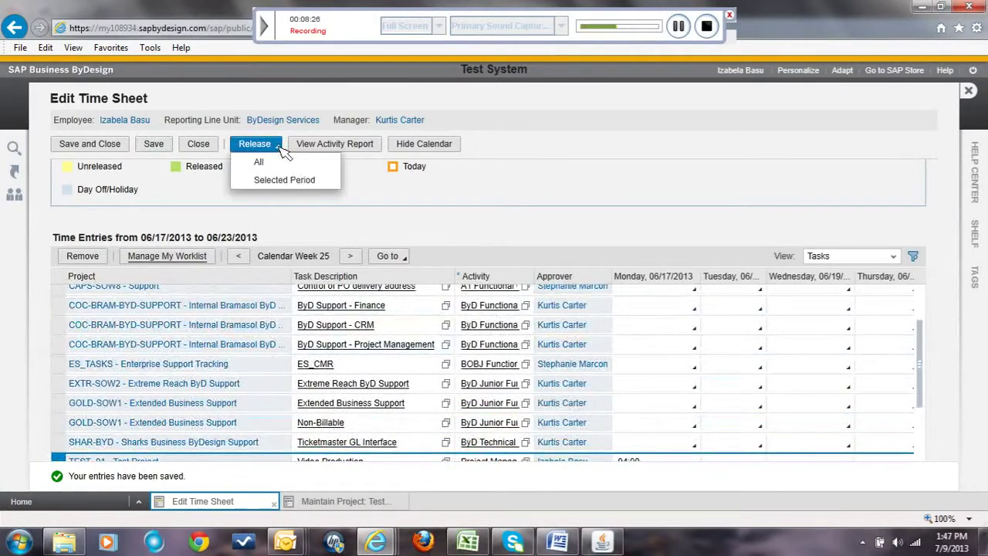
click(277, 164)
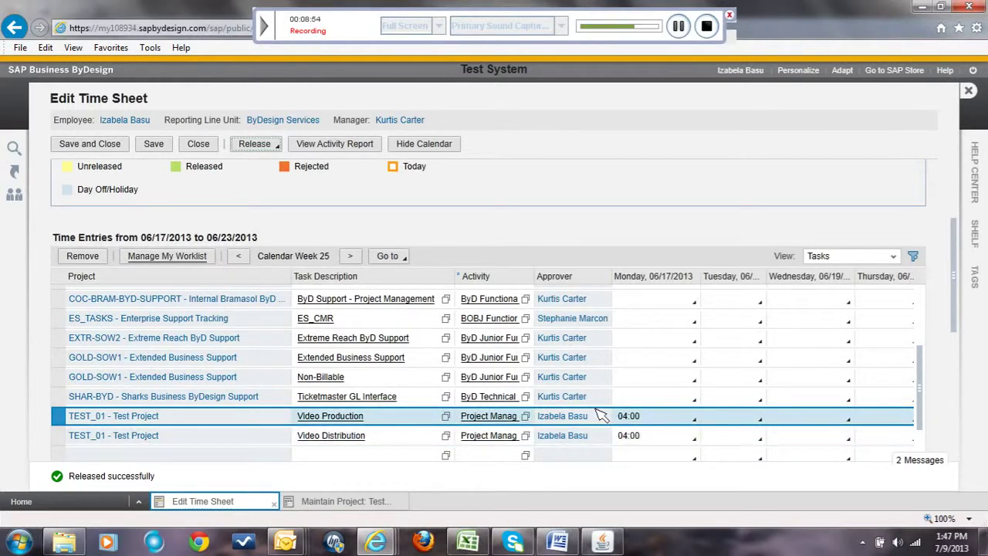
click(193, 146)
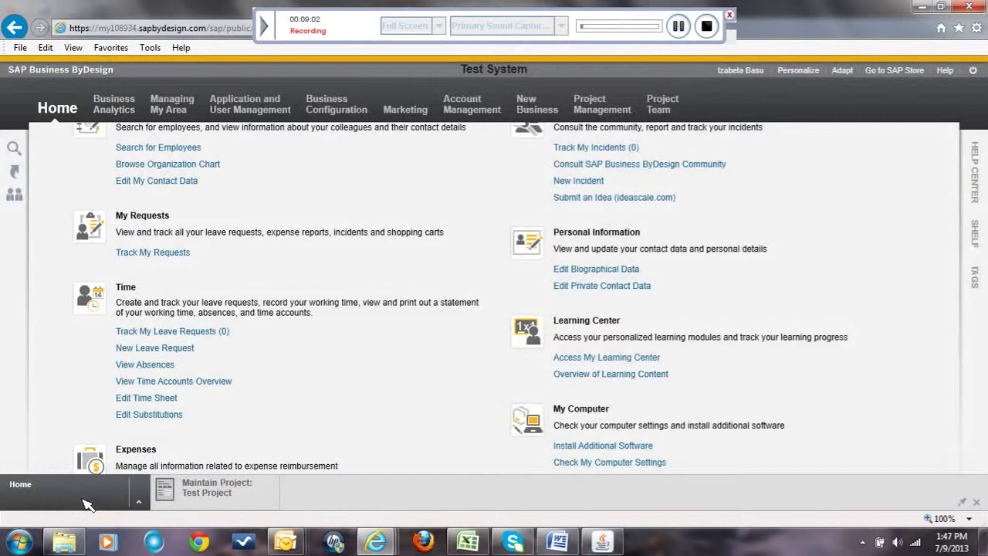
Create a new expense report from the Expenses self-services with the type Business trip.
scroll(328, 395, down, 2)
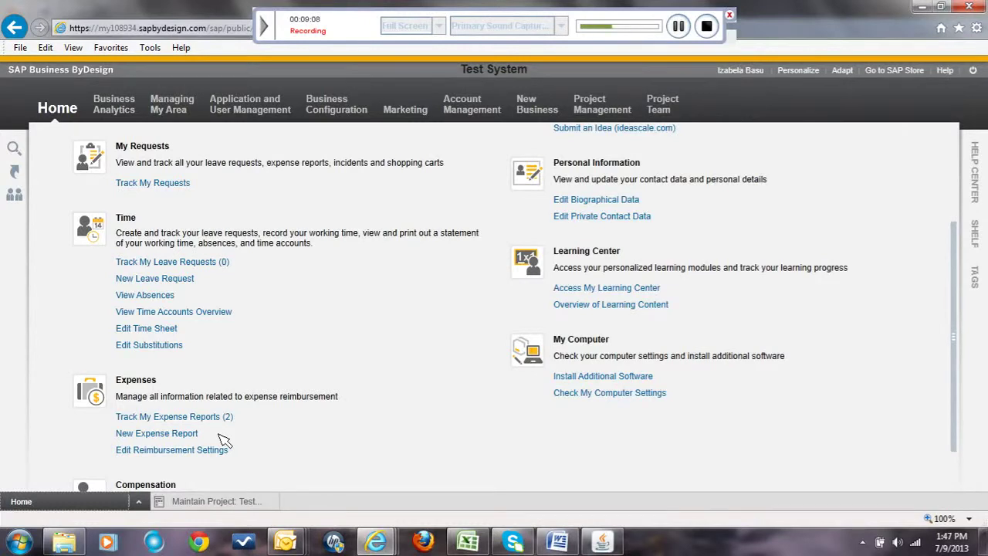
click(177, 435)
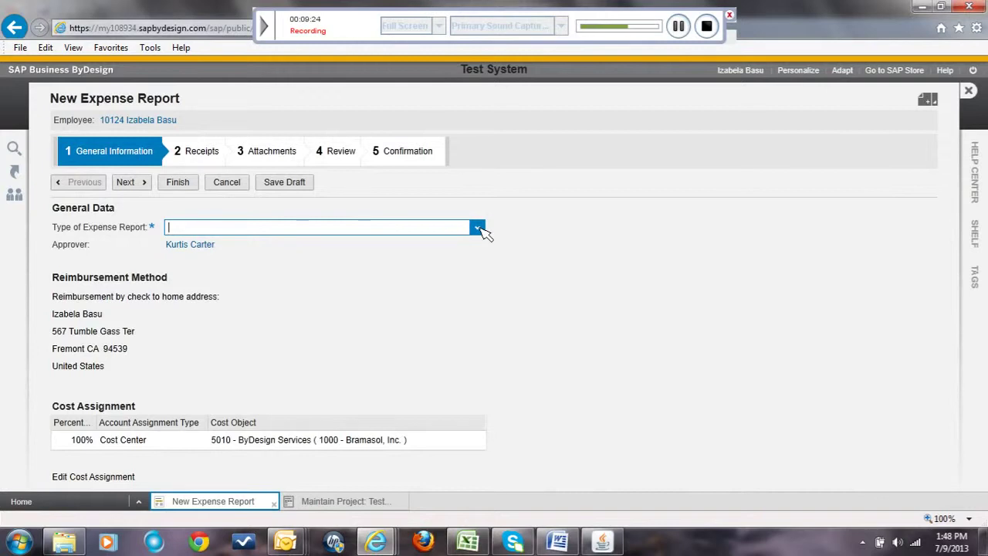
click(477, 228)
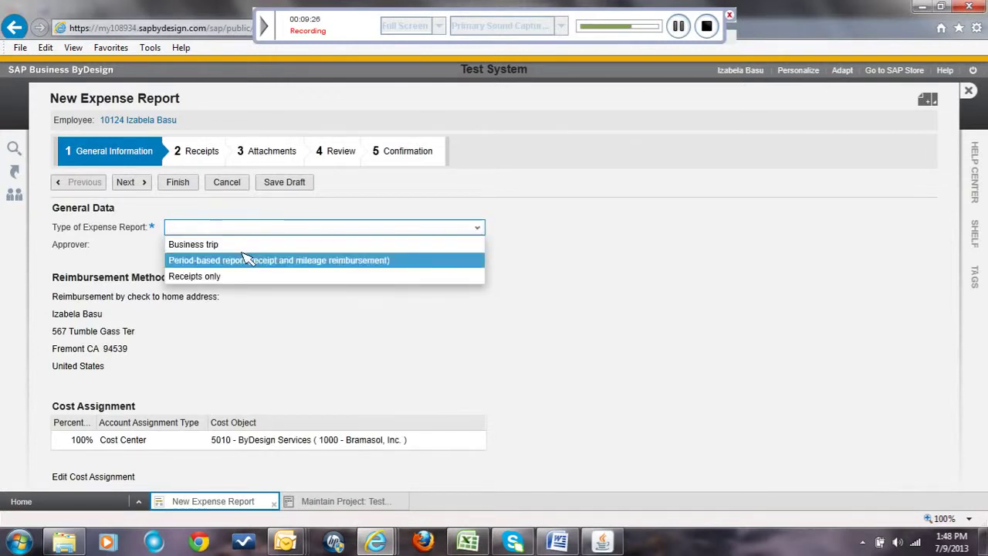
click(205, 246)
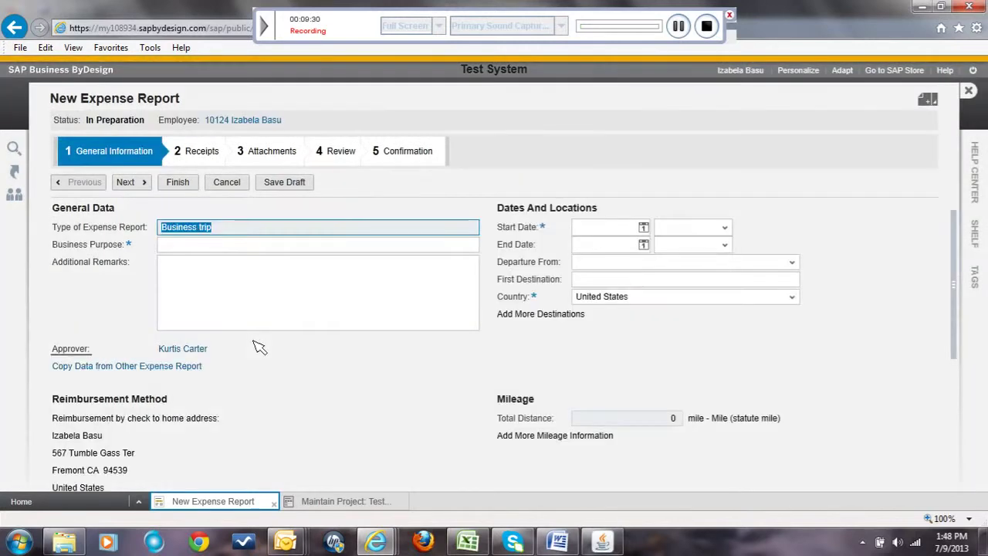
Enter Customer Visit as the business purpose and set the trip's start date to 06/17/2013.
click(228, 247)
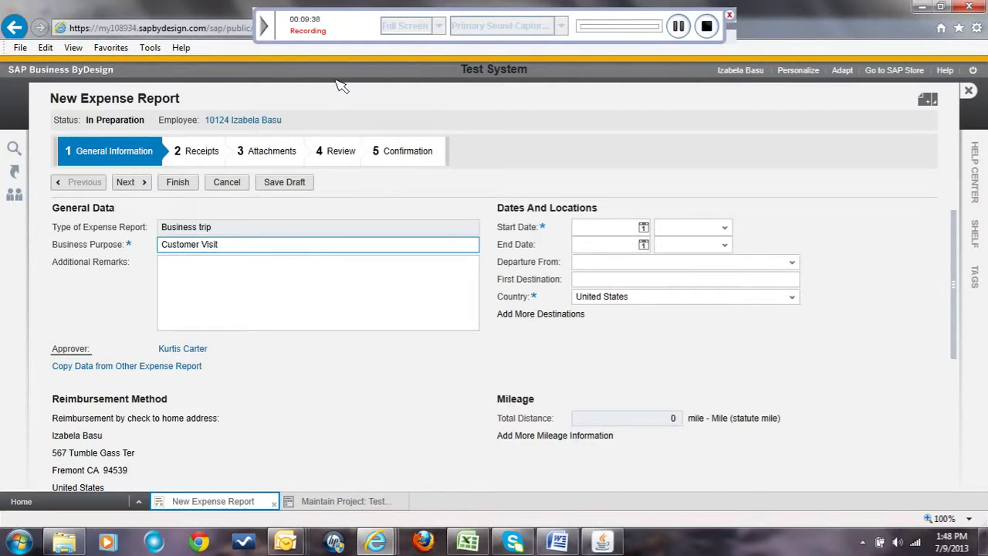
click(643, 227)
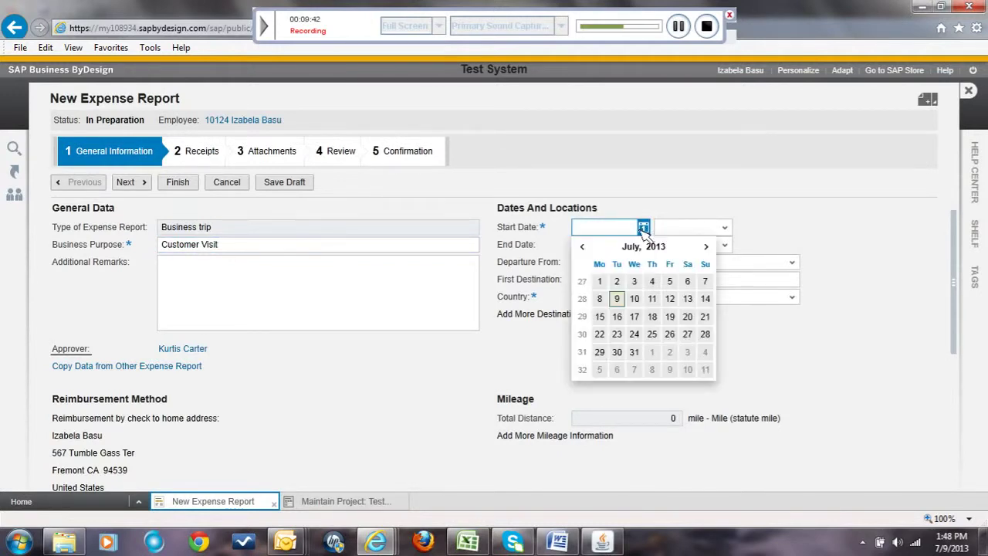
click(582, 247)
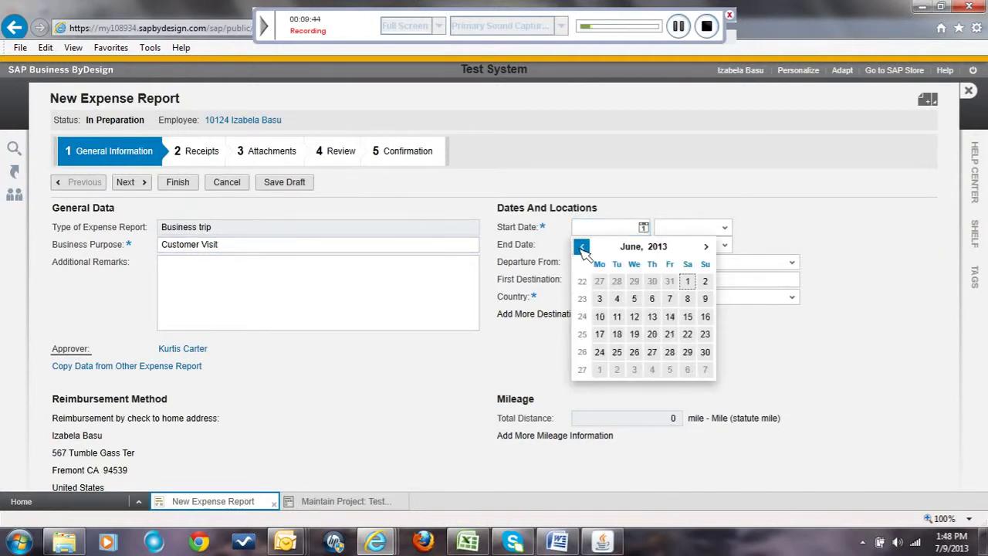
click(602, 335)
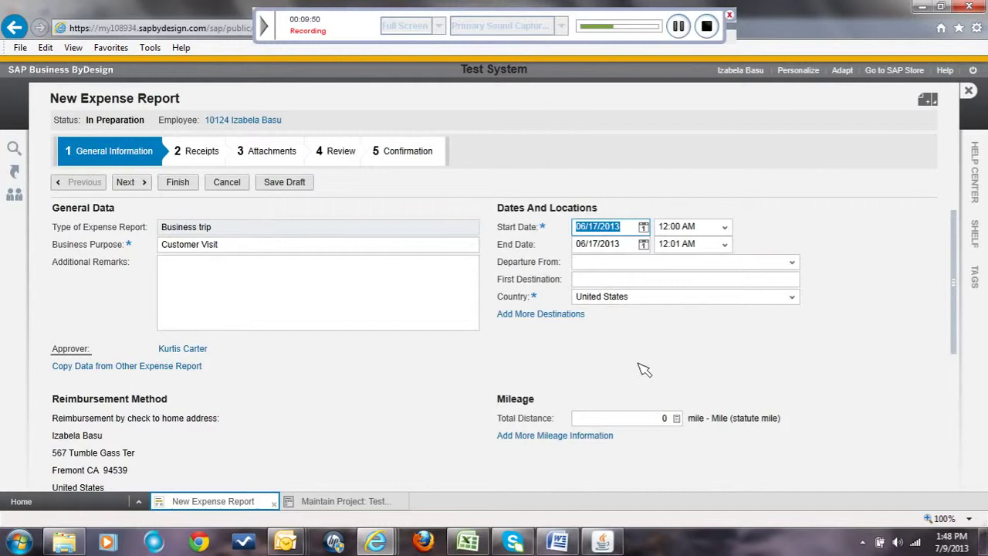
Review the expense report's mileage, reimbursement method and cost assignment sections.
scroll(665, 373, down, 1)
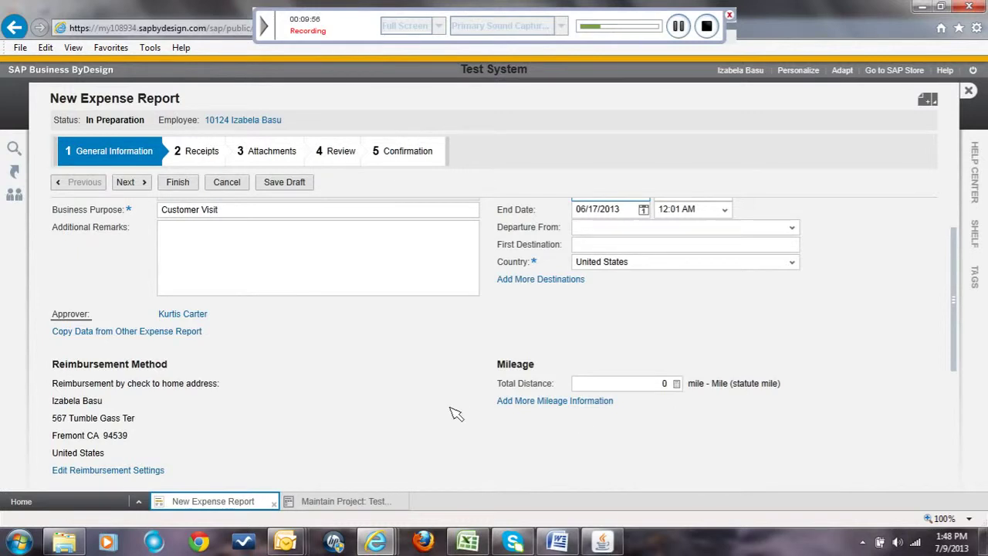
scroll(455, 413, up, 1)
scroll(455, 413, down, 1)
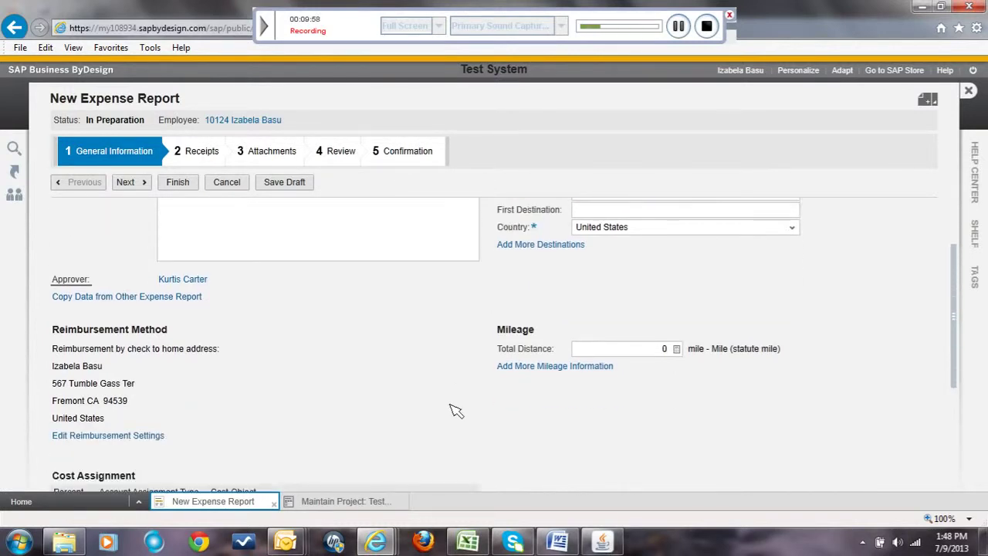
scroll(455, 410, down, 2)
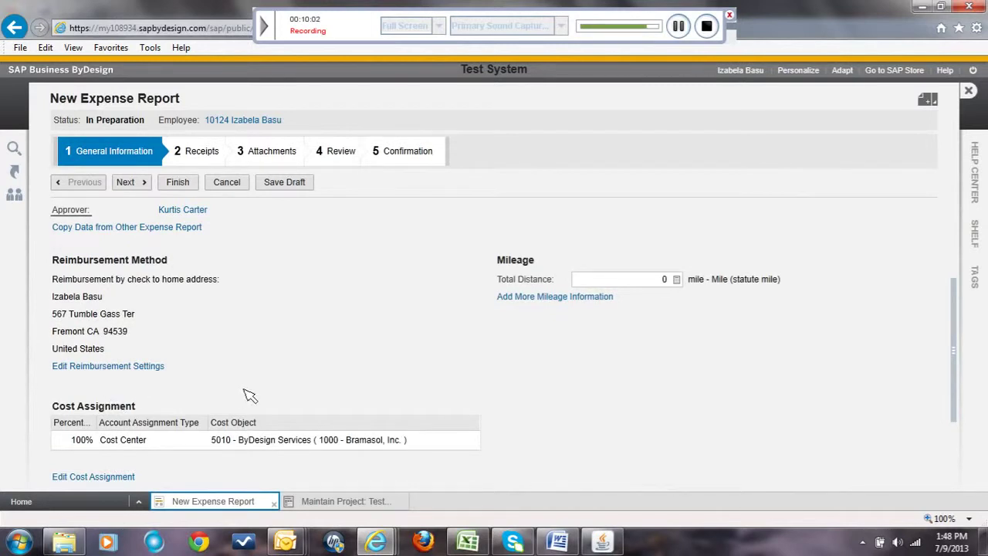
scroll(249, 392, down, 1)
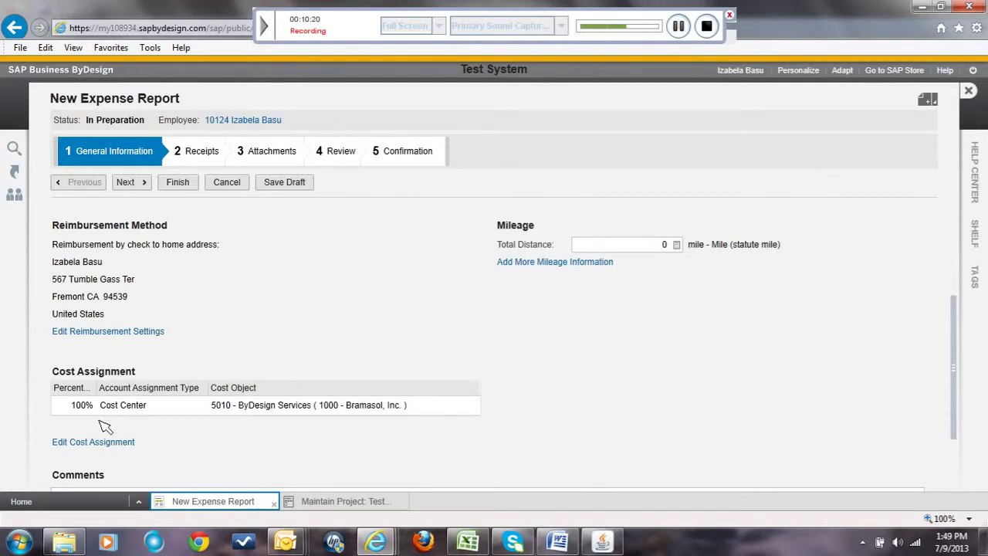
Add a row to the expense report's cost assignment and set its account assignment type to Project Task.
click(96, 444)
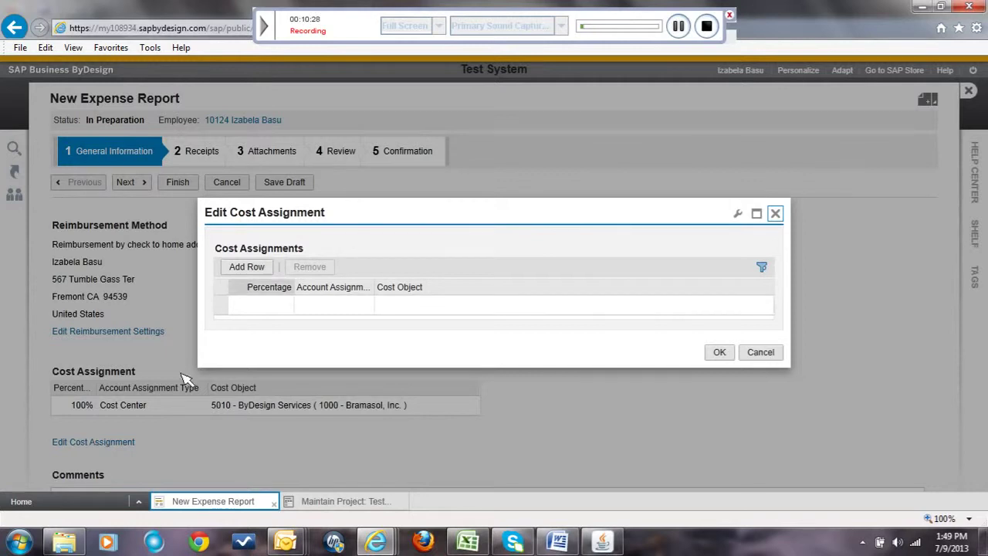
click(261, 267)
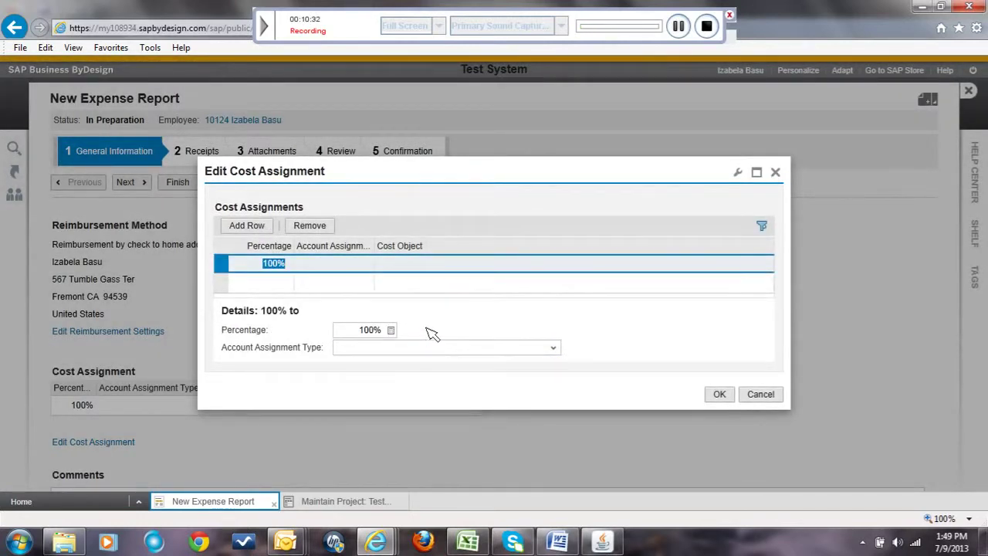
click(554, 349)
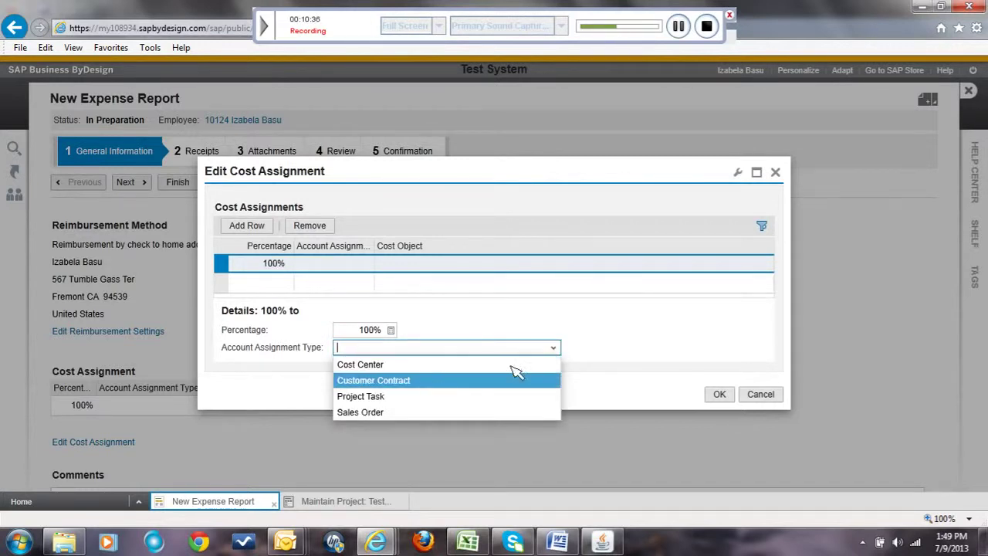
click(399, 393)
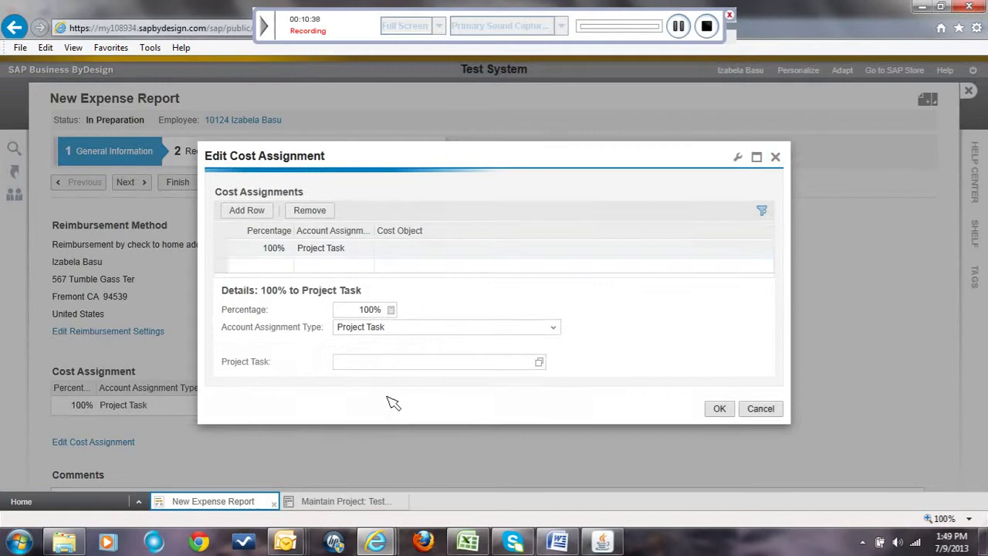
Select the Test Project's Non Billable task TEST_01-4 as the cost object and accept the cost assignment.
click(540, 365)
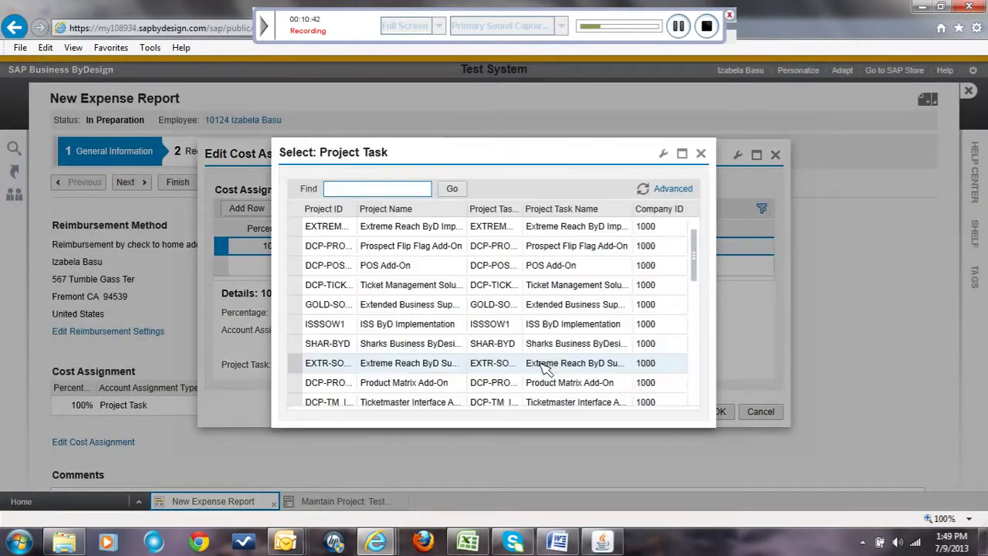
scroll(544, 368, down, 3)
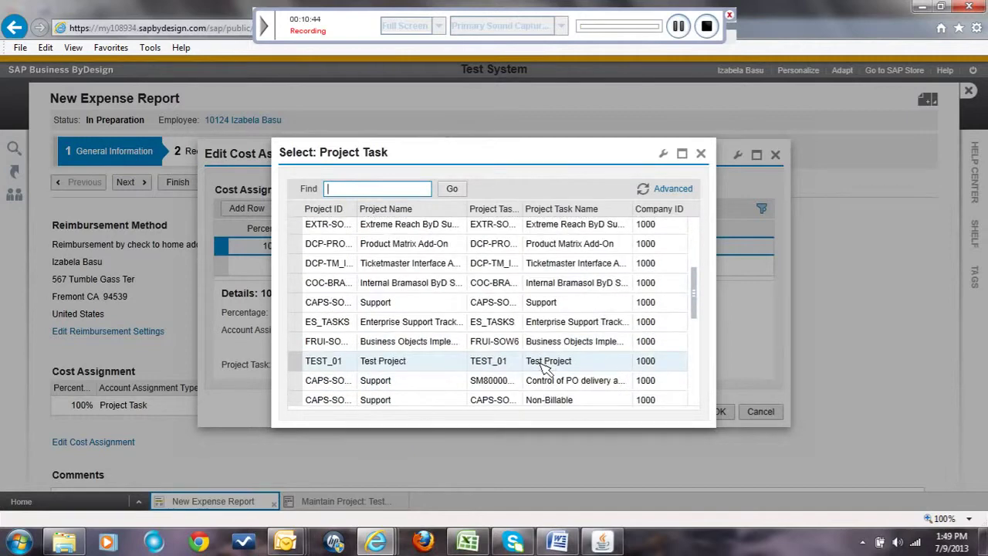
scroll(544, 368, down, 5)
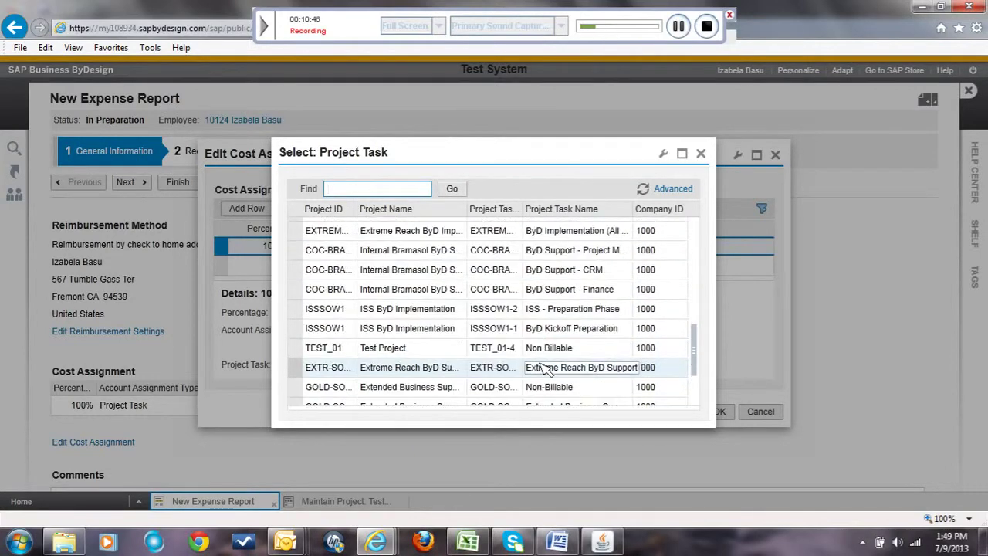
scroll(544, 368, down, 1)
click(396, 313)
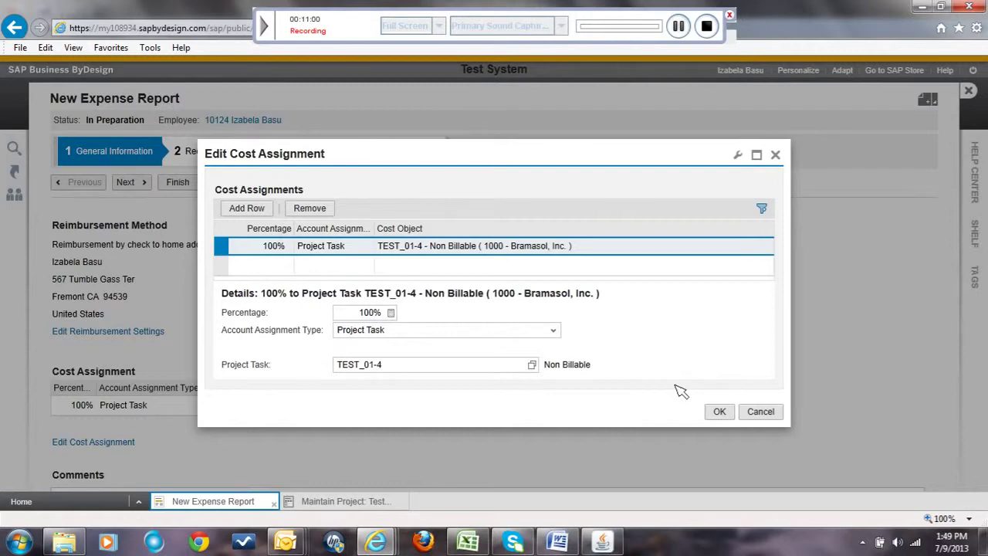
click(719, 412)
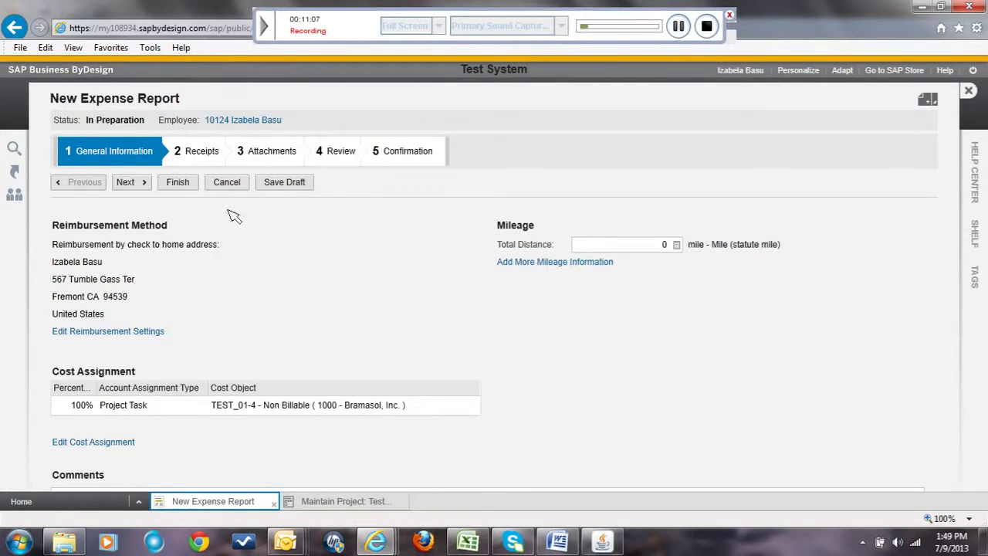
Check the expense report's general information and proceed to the Receipts stage.
scroll(172, 349, down, 1)
scroll(178, 352, up, 2)
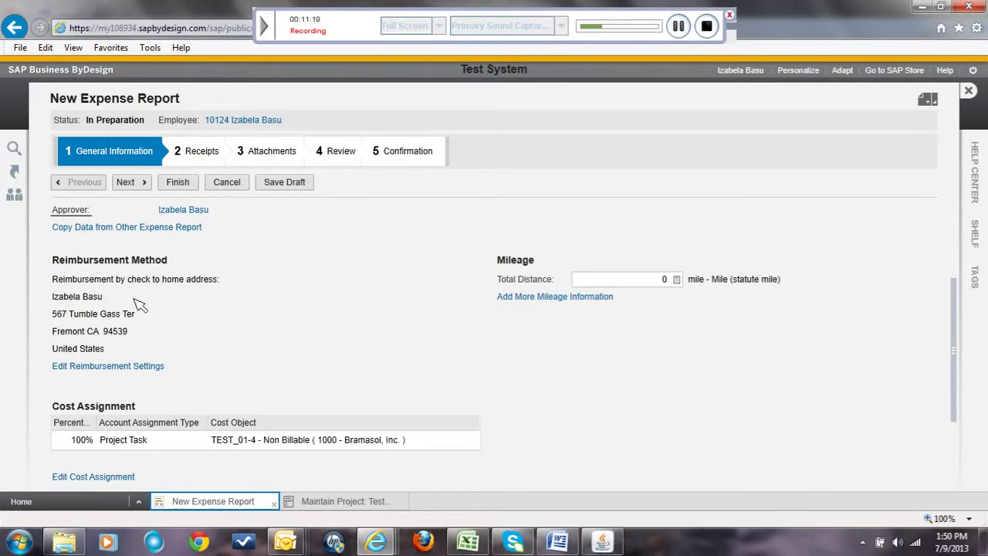
scroll(278, 347, down, 3)
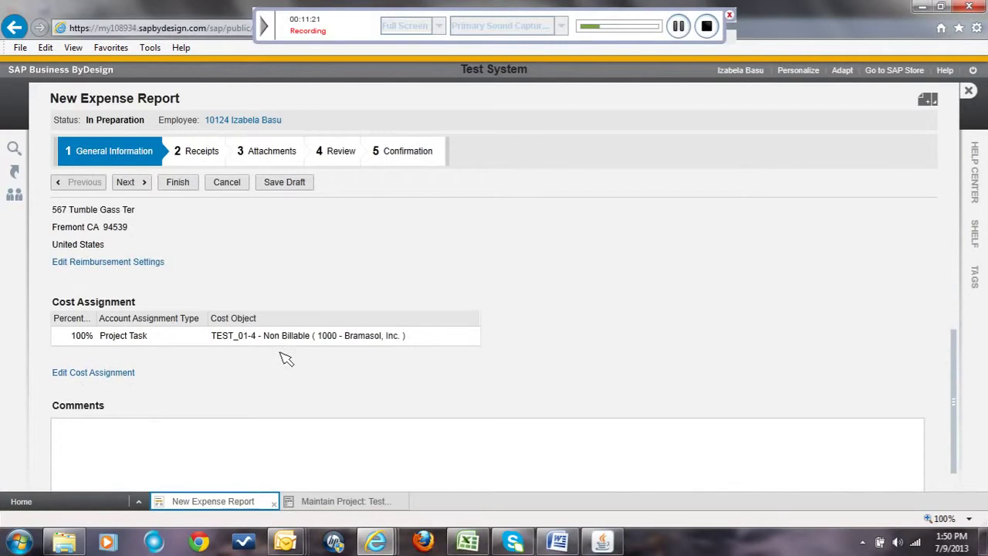
scroll(285, 359, up, 4)
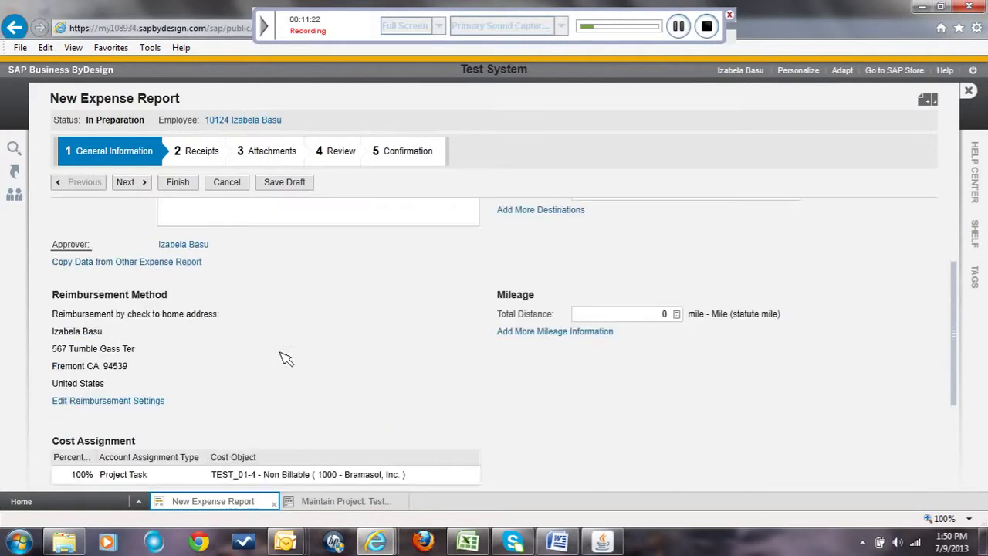
click(128, 182)
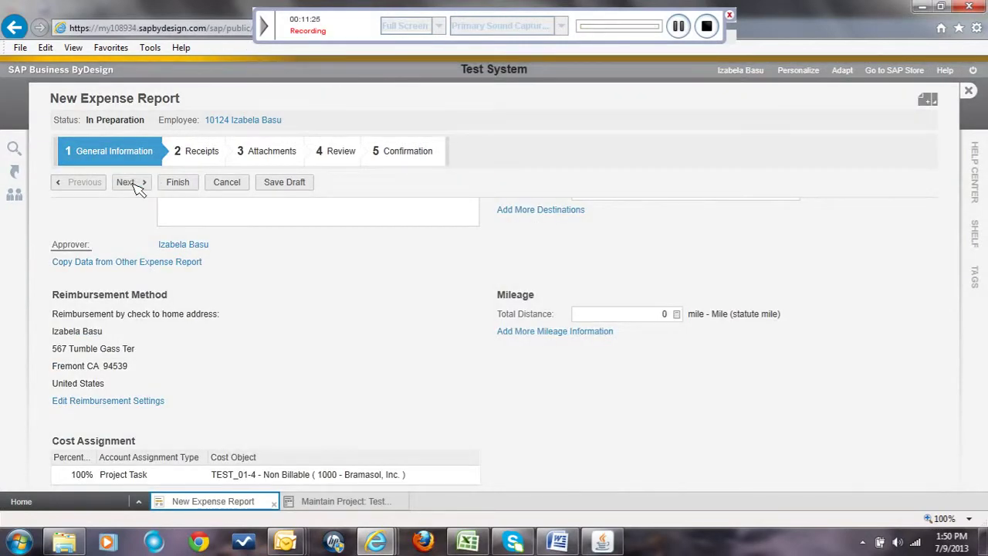
click(128, 182)
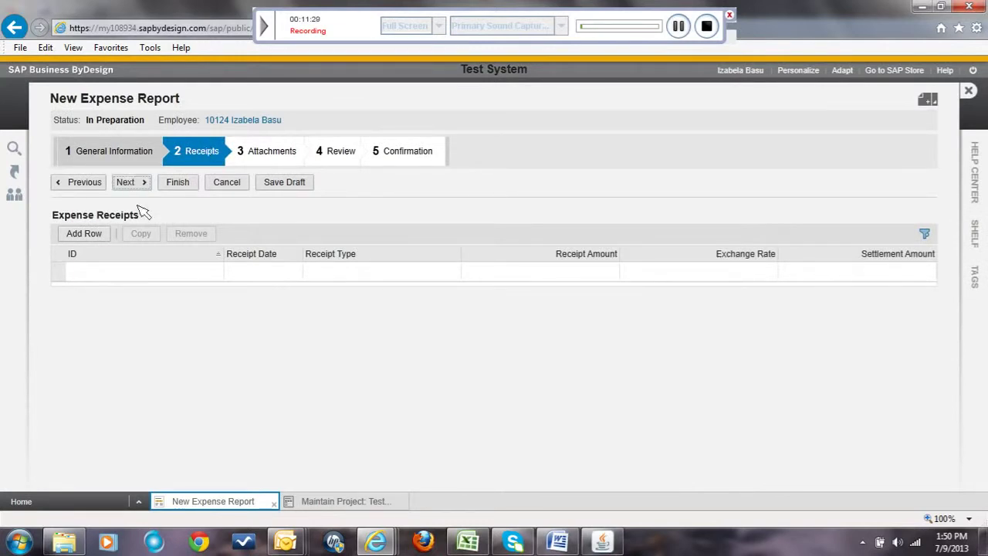
Add an expense receipt of type Flight with a receipt amount of 300 USD.
click(96, 233)
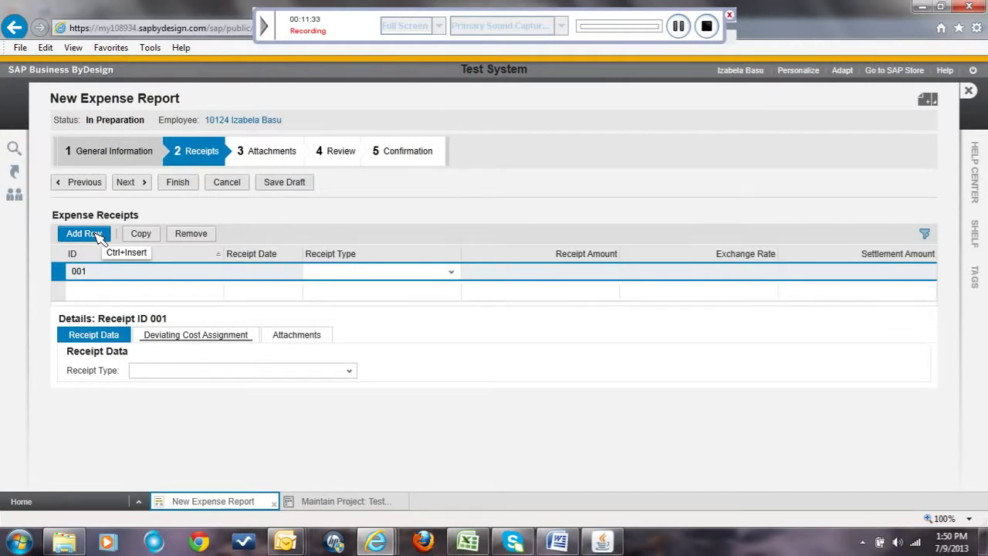
click(451, 271)
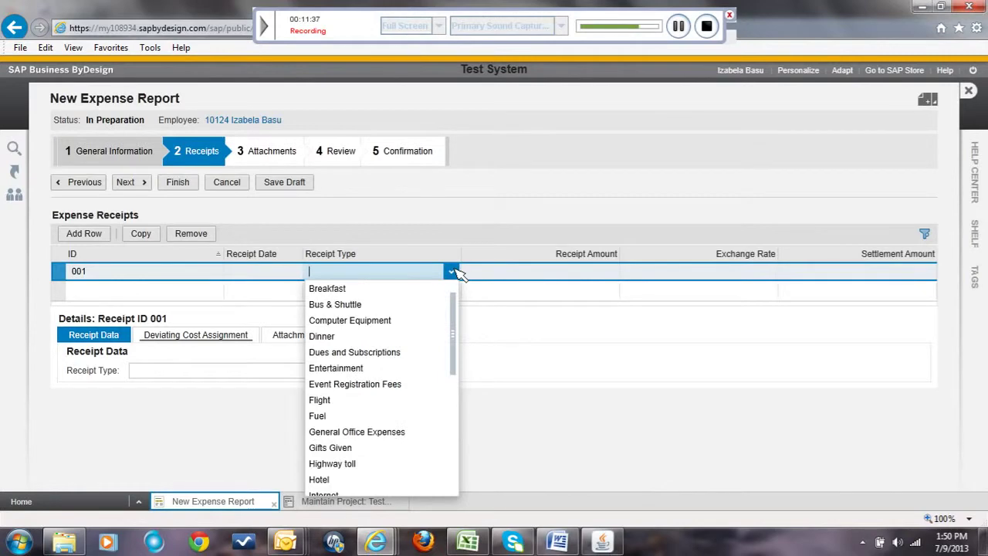
click(338, 401)
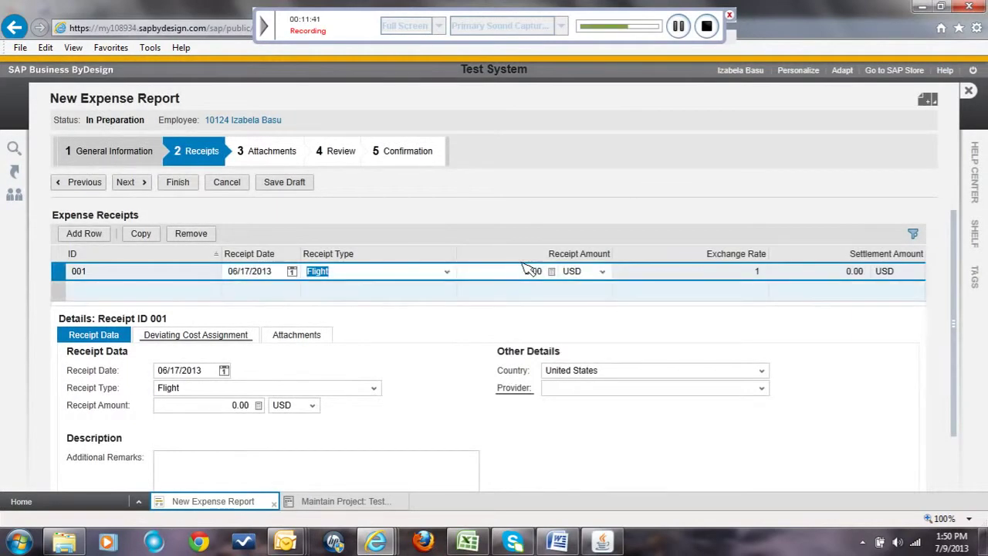
click(553, 272)
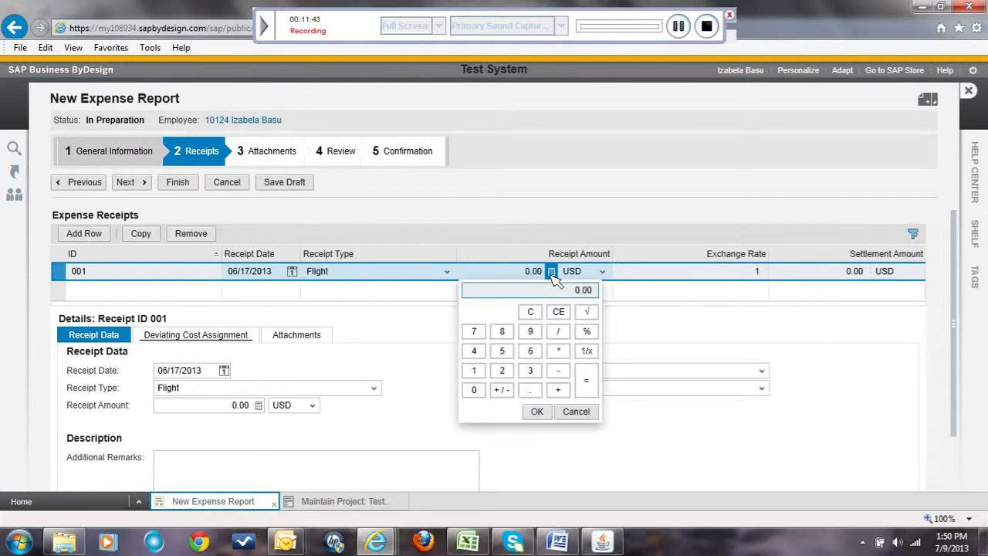
click(475, 391)
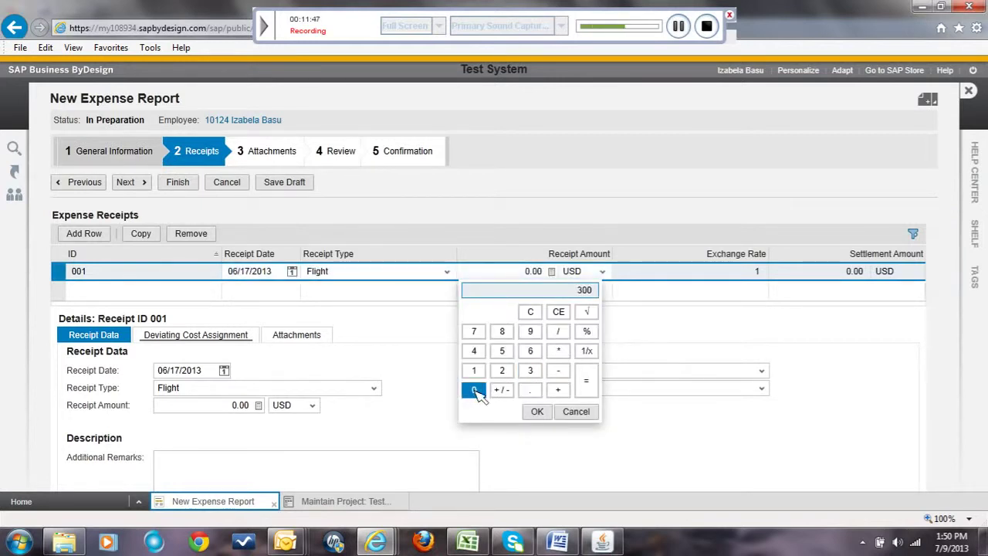
click(536, 411)
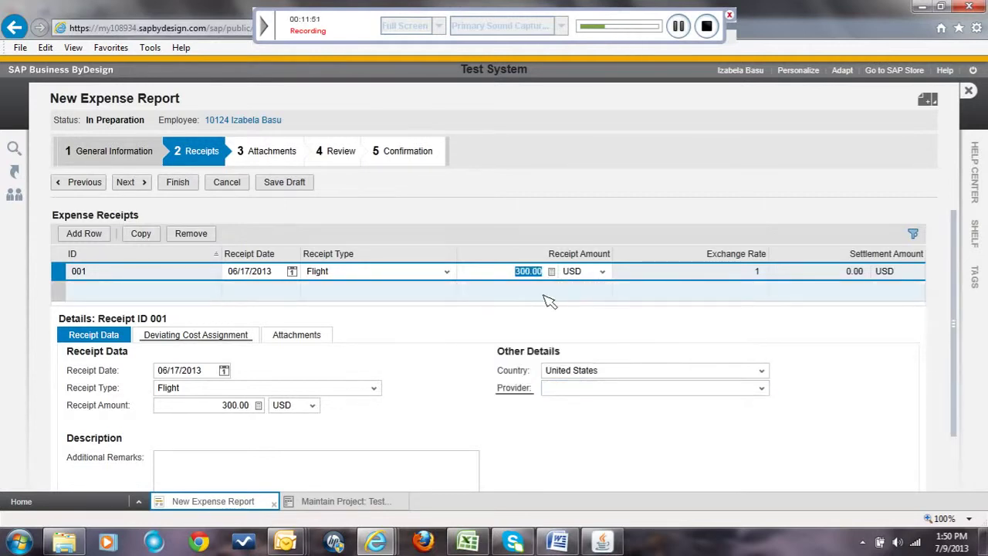
Enter "Flight from SFO to Seattle" as the additional remarks of the flight receipt.
scroll(489, 332, down, 1)
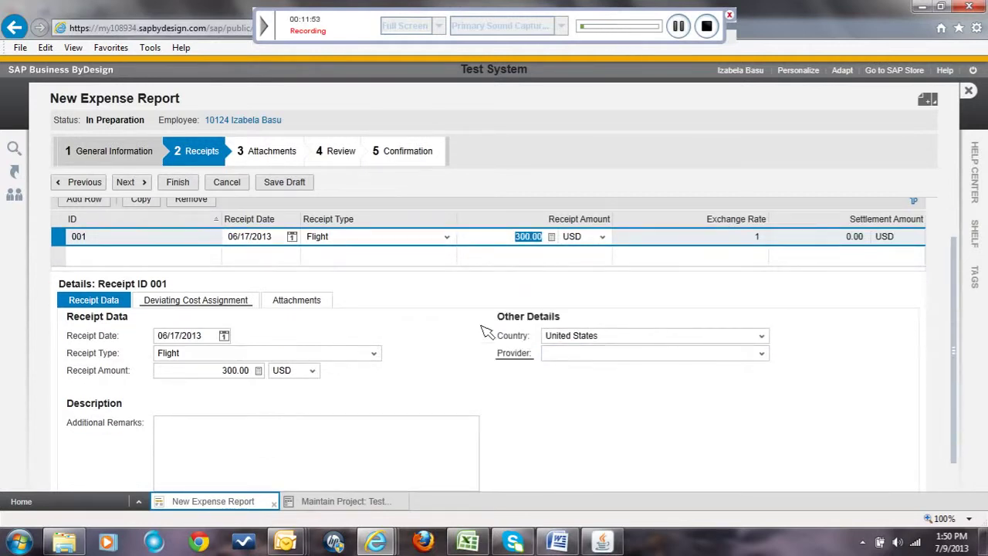
click(185, 439)
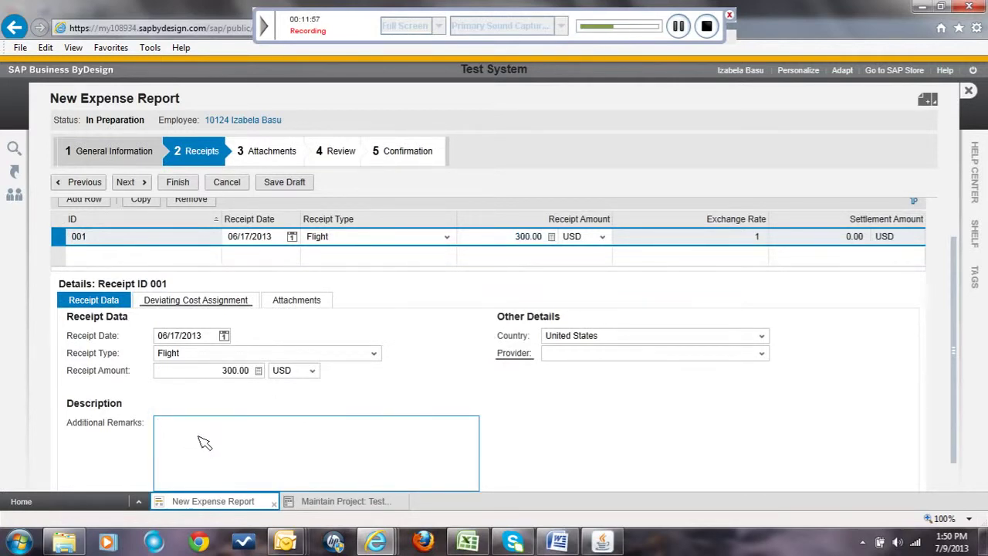
text(Flight from SFO to S)
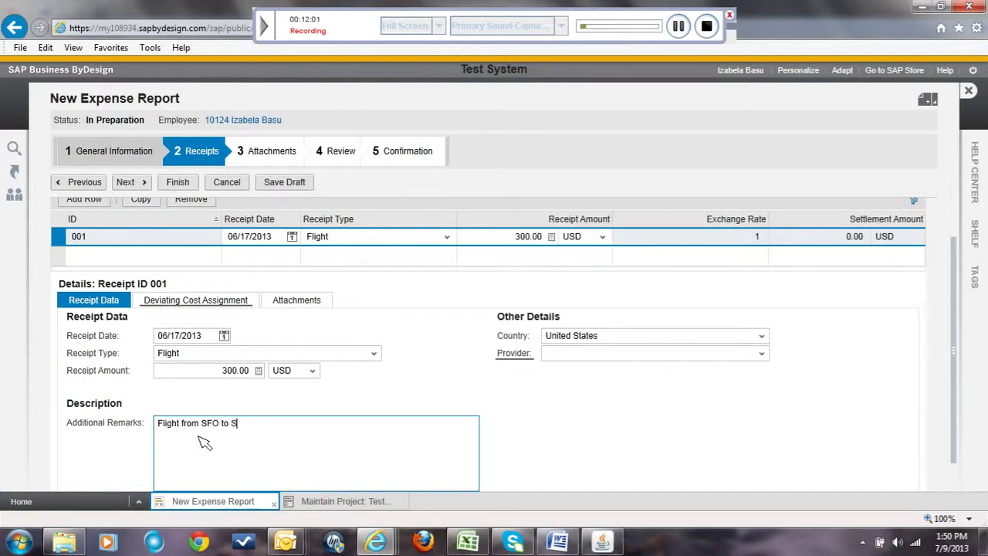
text(eattle)
scroll(598, 427, down, 1)
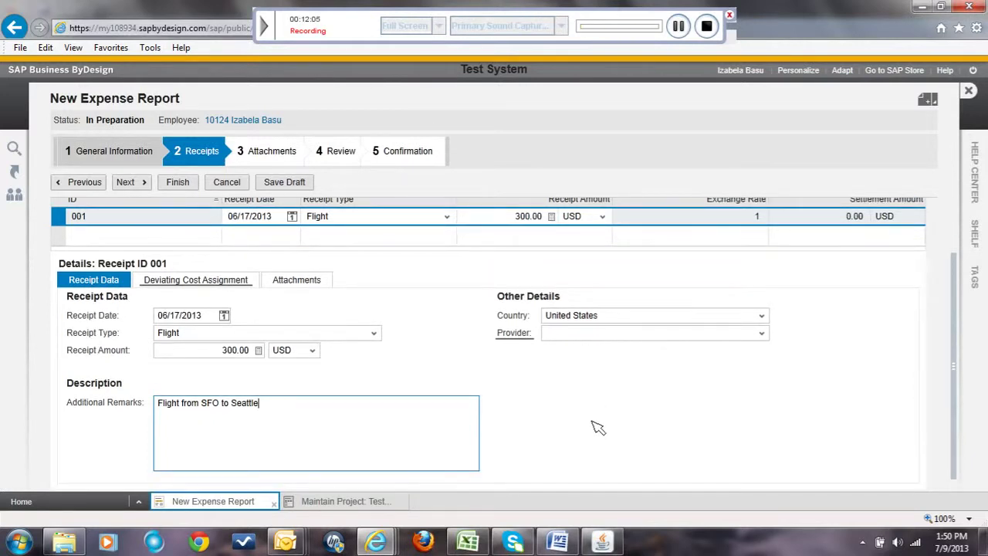
Add a second expense receipt of type Dinner with a receipt amount of 60 USD.
scroll(598, 427, up, 3)
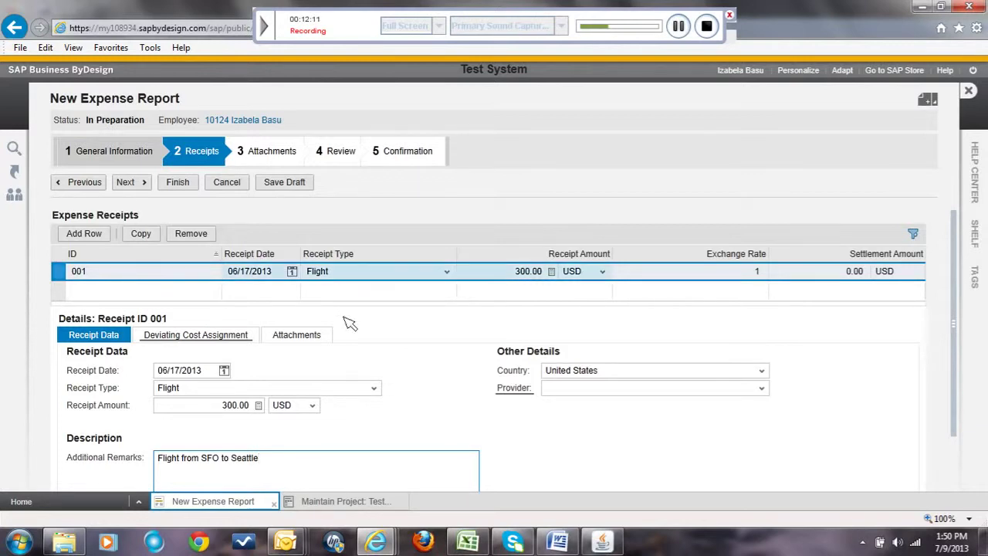
click(87, 233)
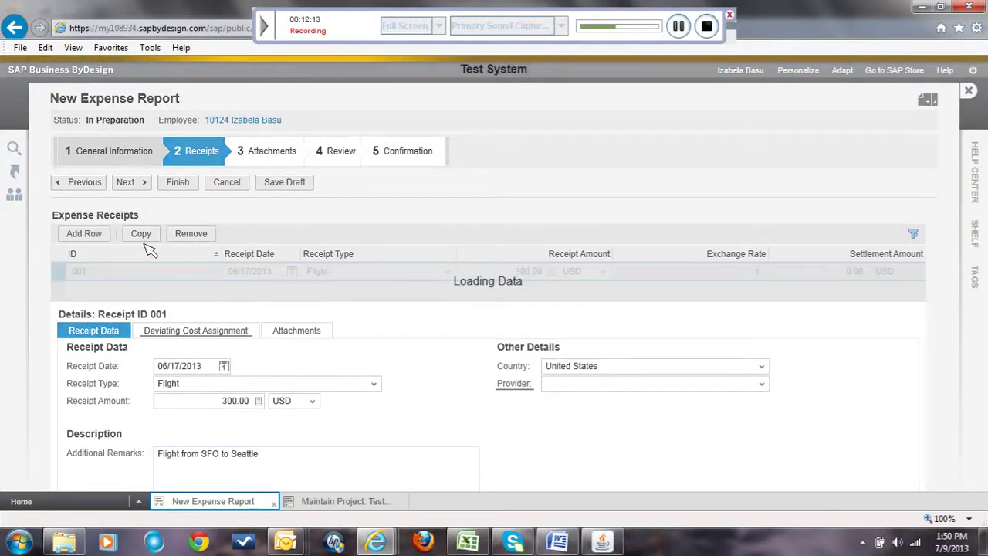
click(451, 292)
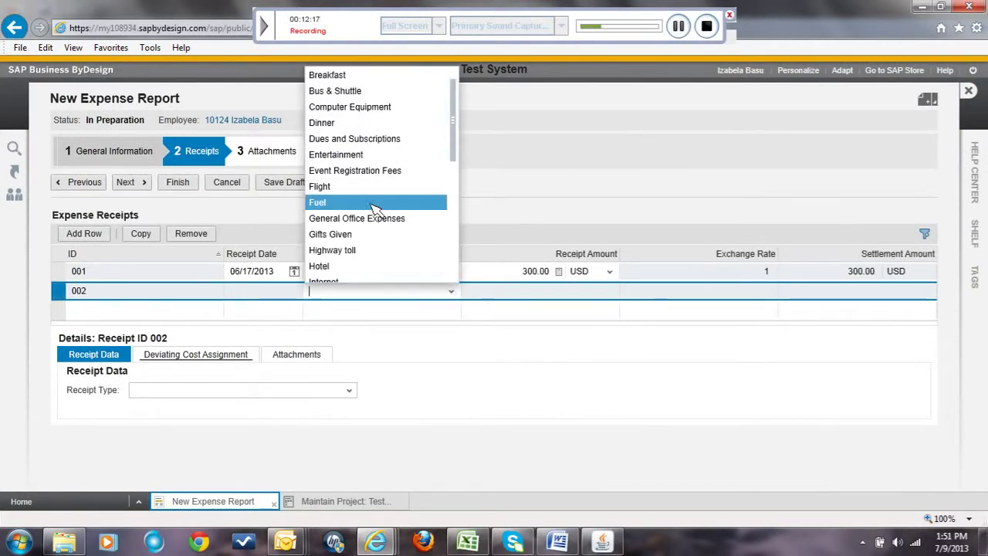
click(348, 125)
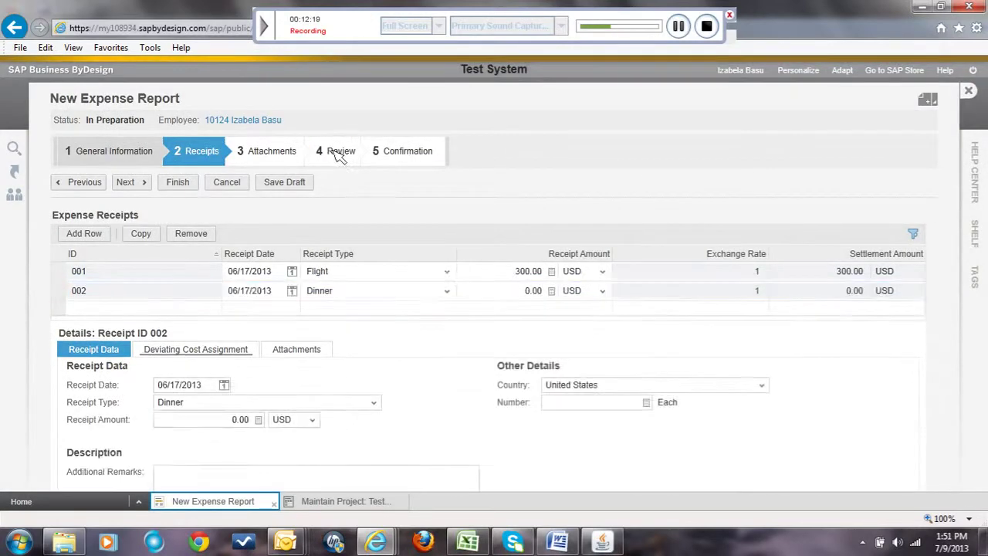
click(551, 291)
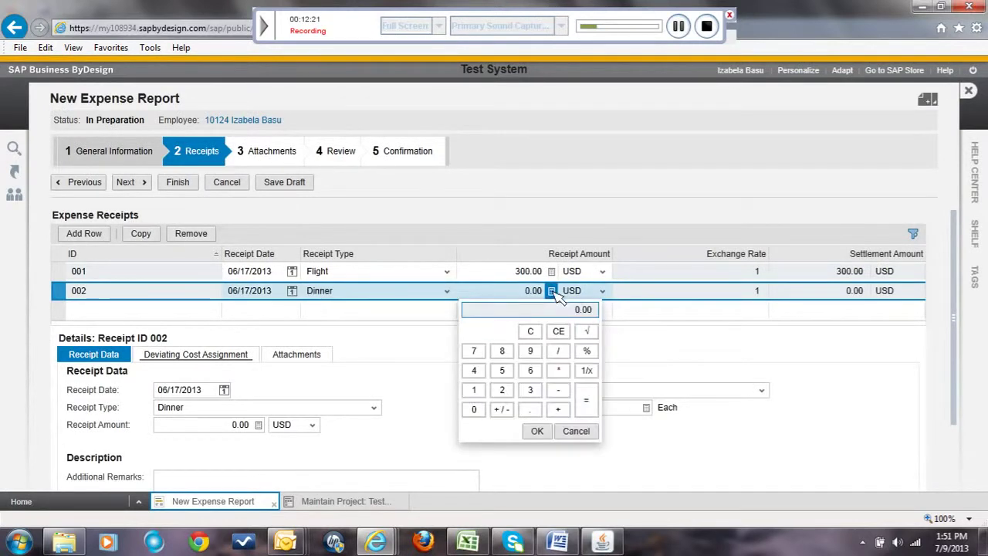
click(536, 372)
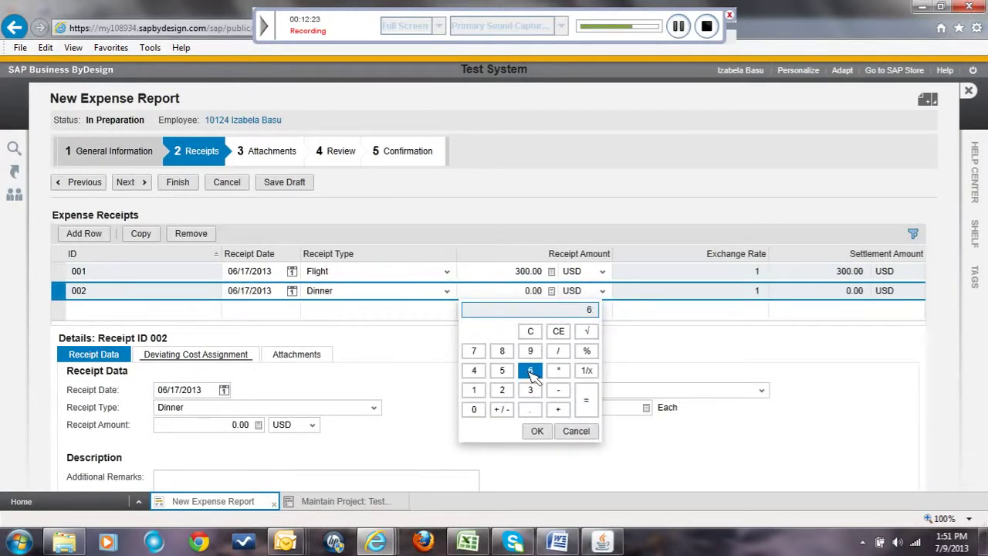
click(537, 431)
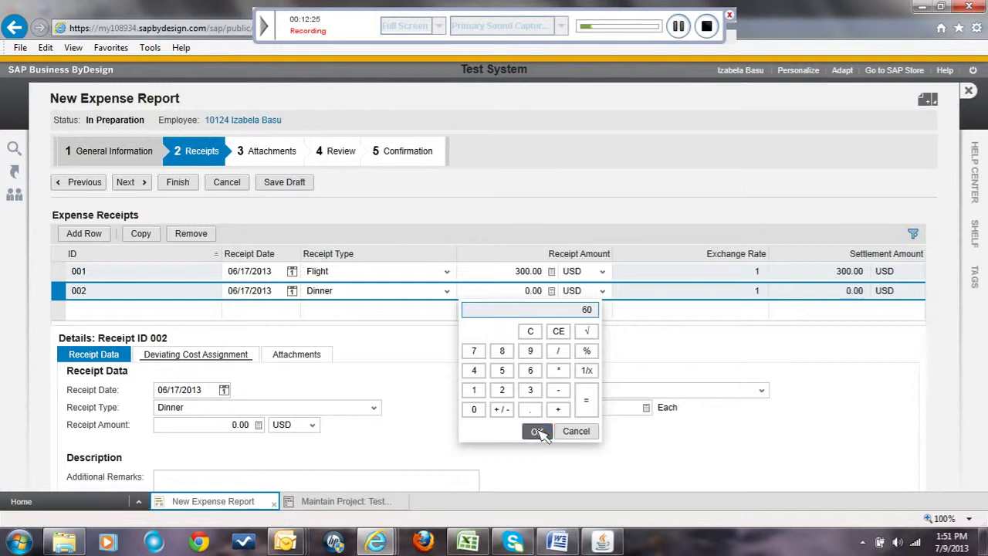
Enter "Dinner with a customer" as the additional remarks of the dinner receipt.
scroll(532, 436, down, 2)
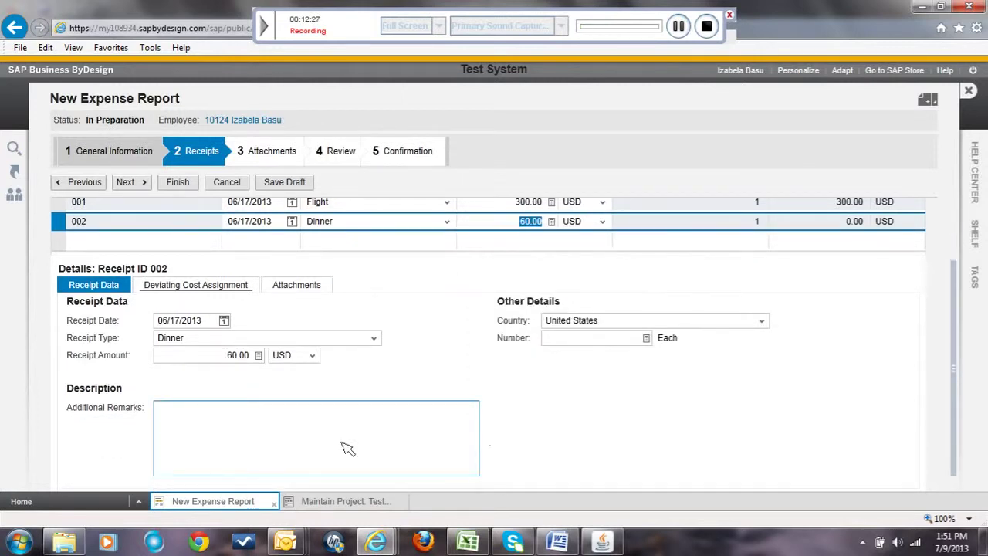
click(300, 440)
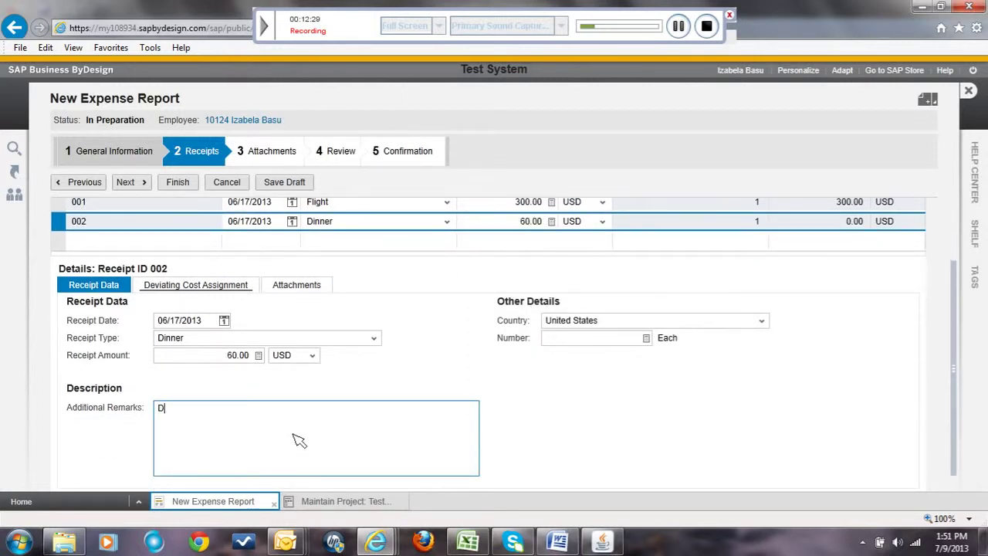
text(Dinner with a customer)
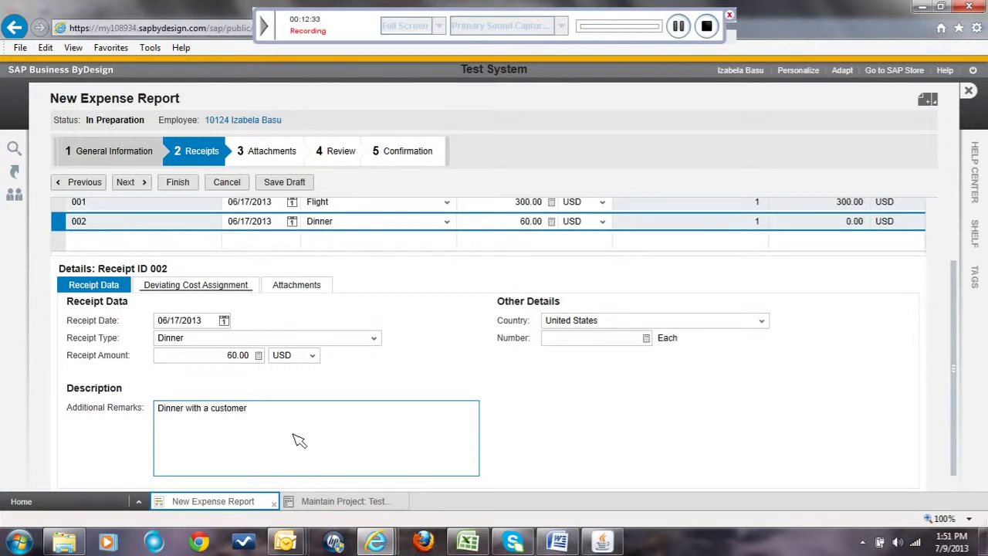
scroll(300, 440, up, 2)
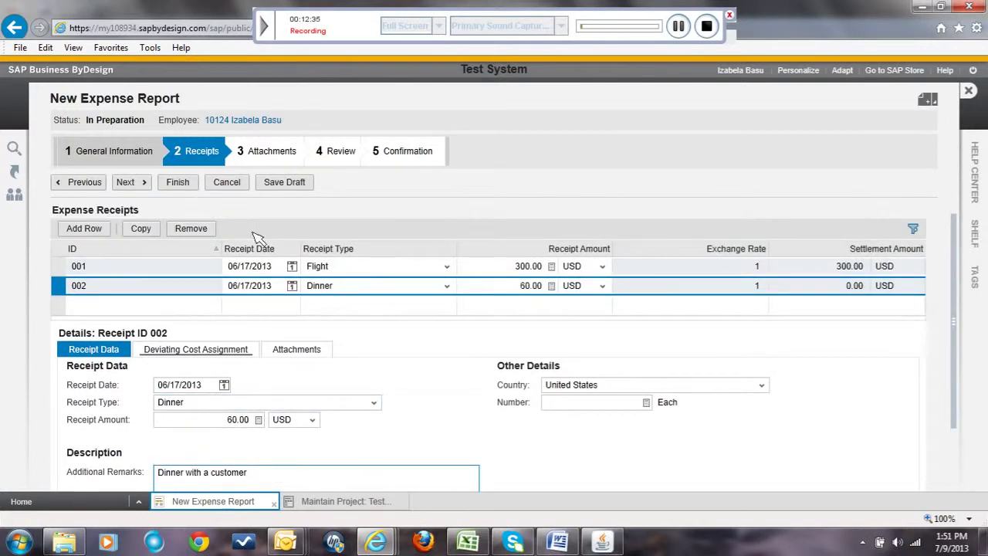
Advance the expense report past the receipts and attachments stages to the Review stage without attaching a file.
click(127, 184)
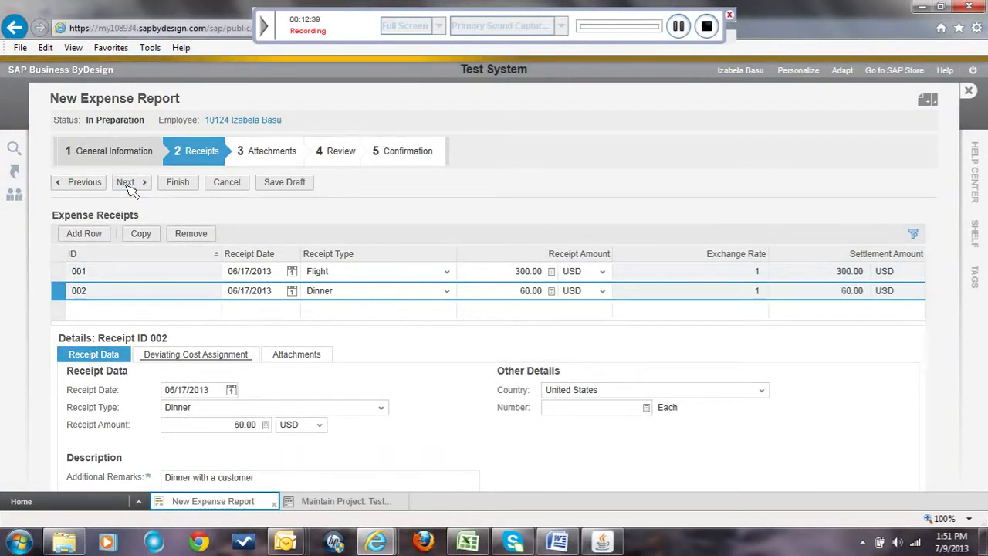
click(127, 184)
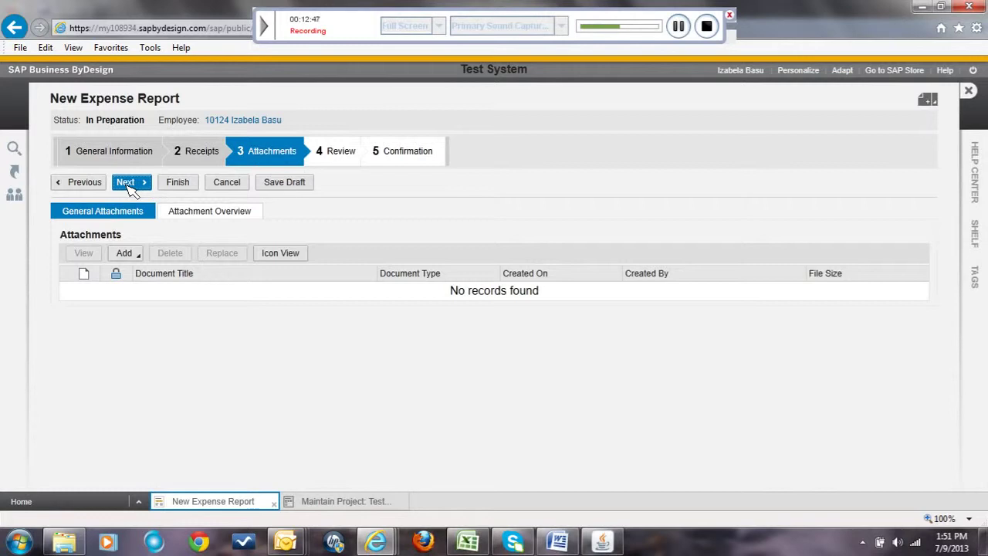
click(137, 257)
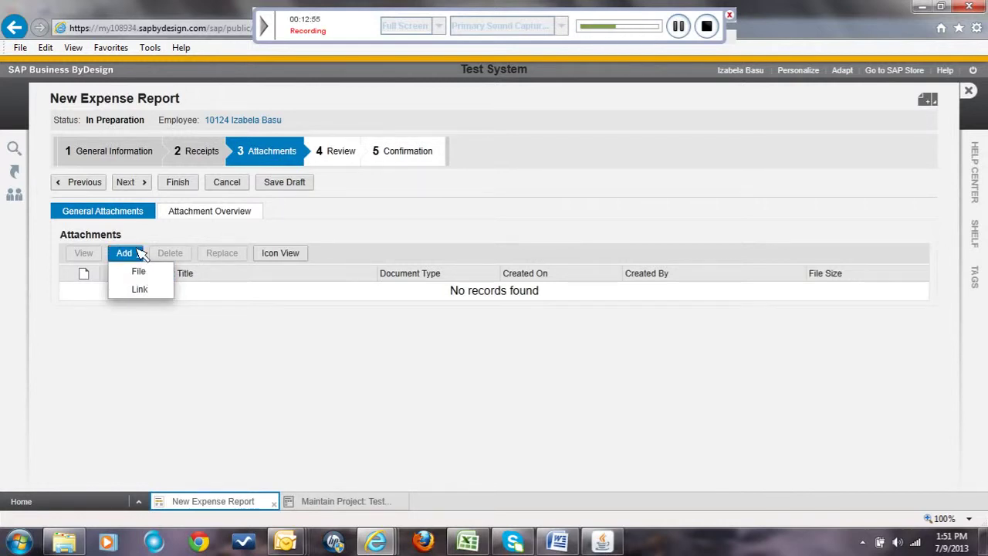
click(131, 182)
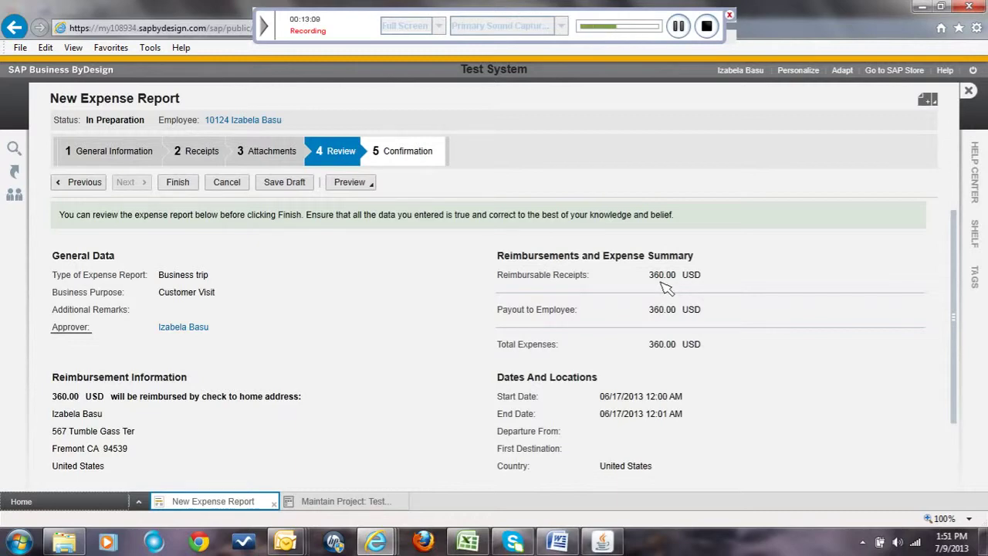
Review the expense report summary, finish the report to submit it, and close the confirmation.
scroll(665, 287, down, 2)
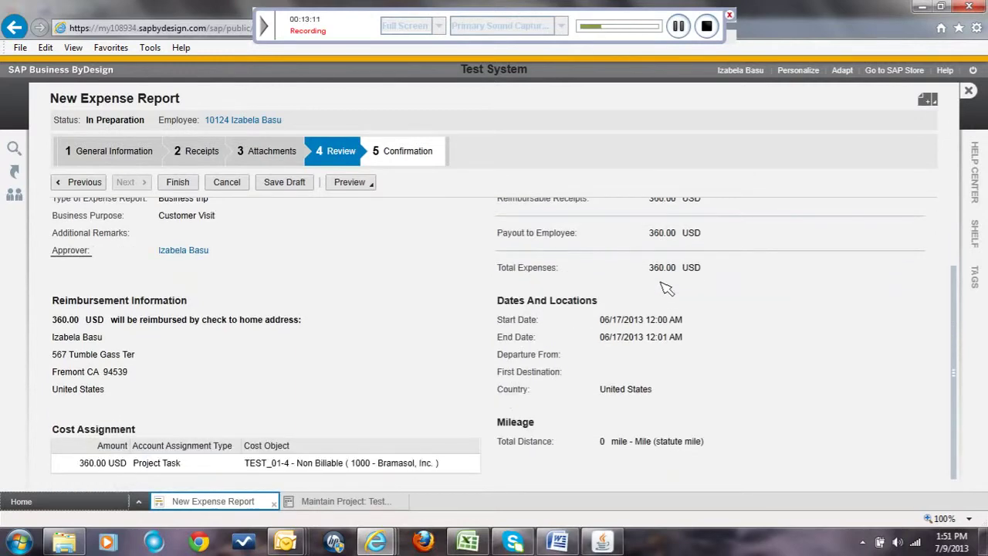
scroll(606, 332, up, 2)
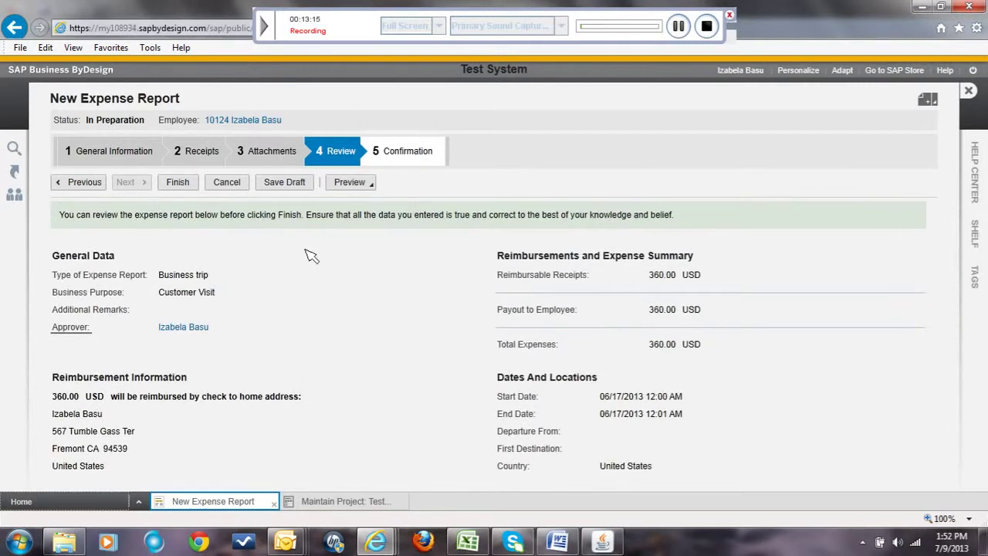
click(185, 184)
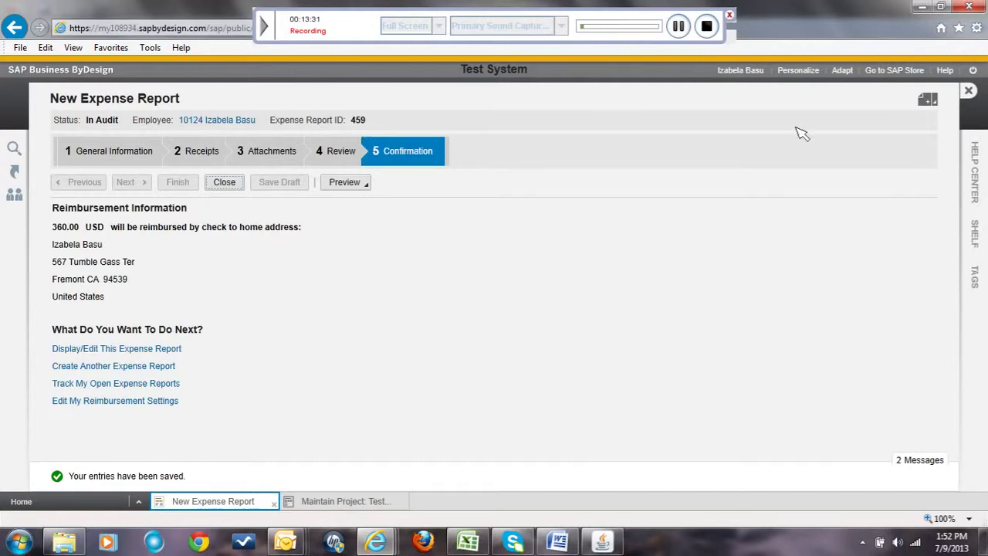
click(969, 93)
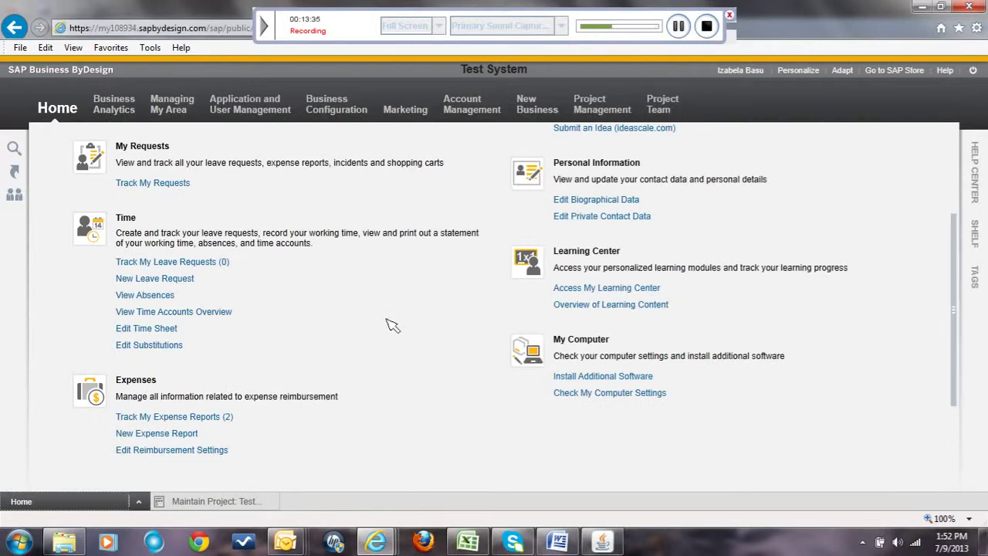
Switch to the admin user's Travel and Expenses window and open the Customer Visit expense report review task from the Work view.
mouse_move(391, 538)
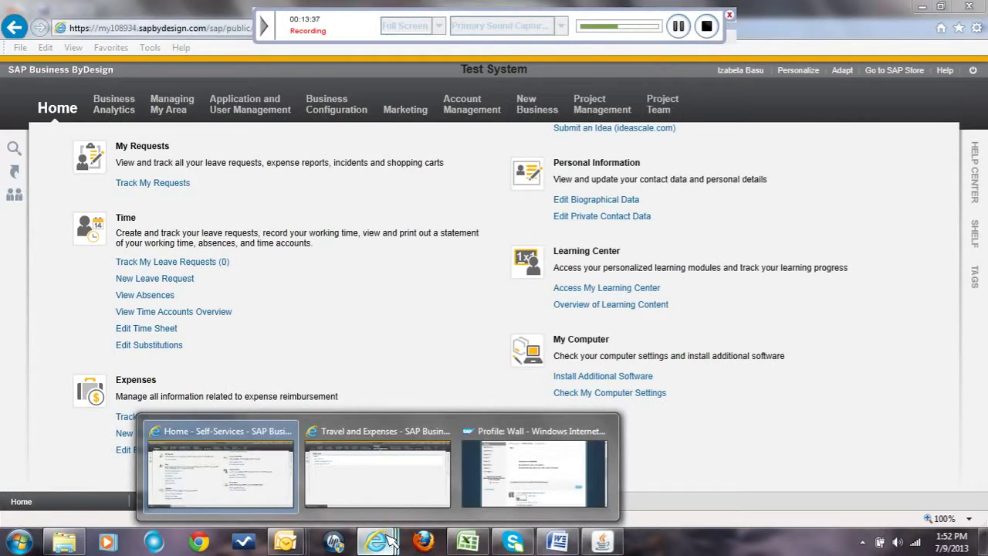
click(381, 498)
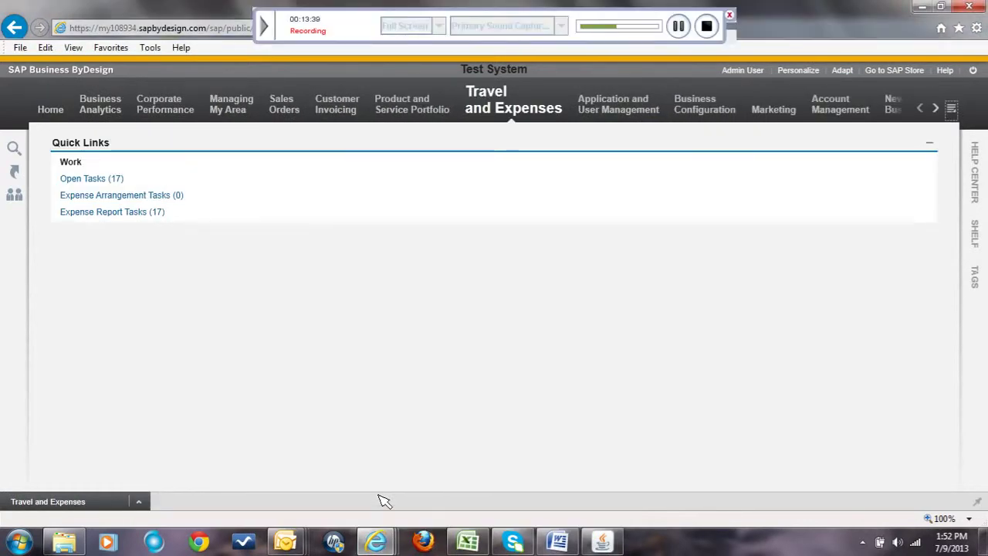
mouse_move(507, 113)
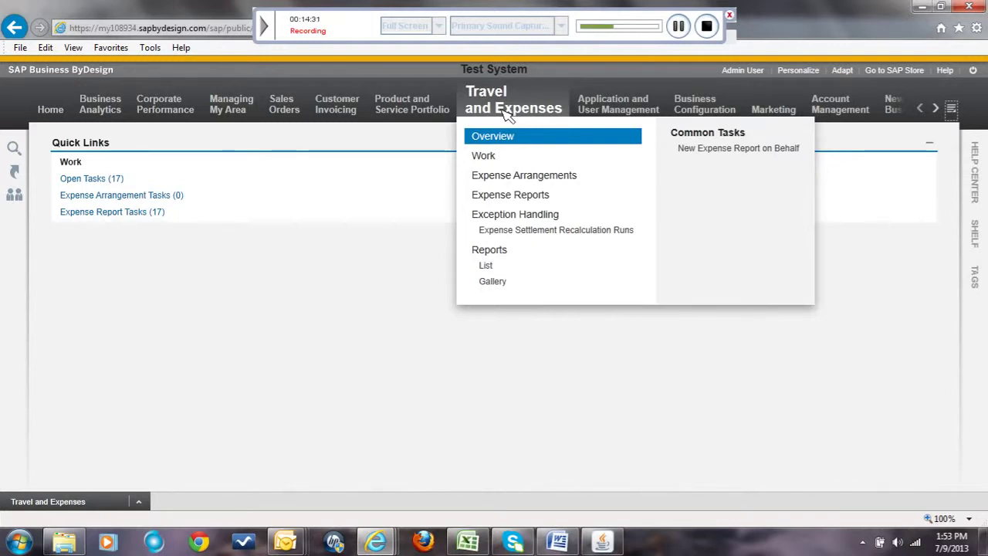
click(509, 160)
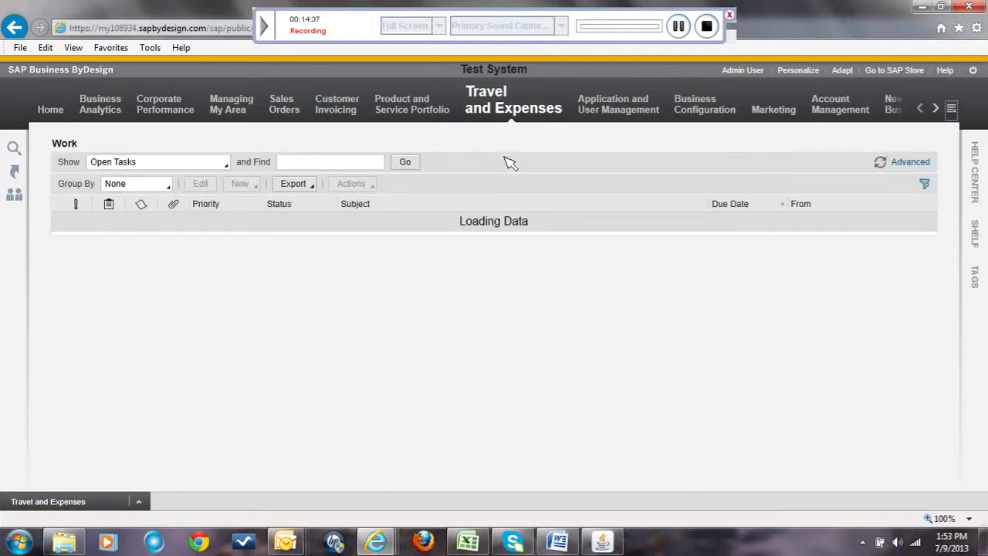
scroll(511, 234, down, 4)
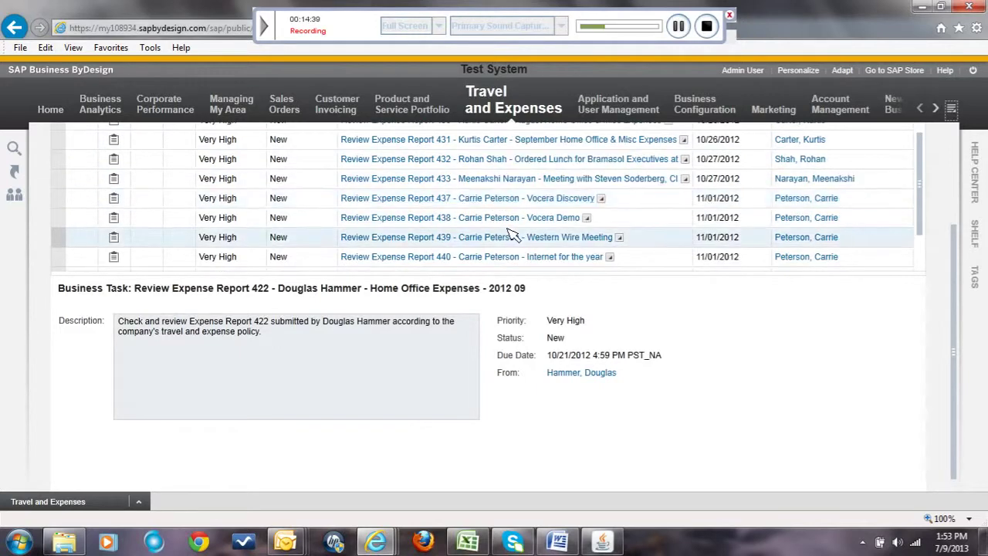
scroll(511, 233, down, 3)
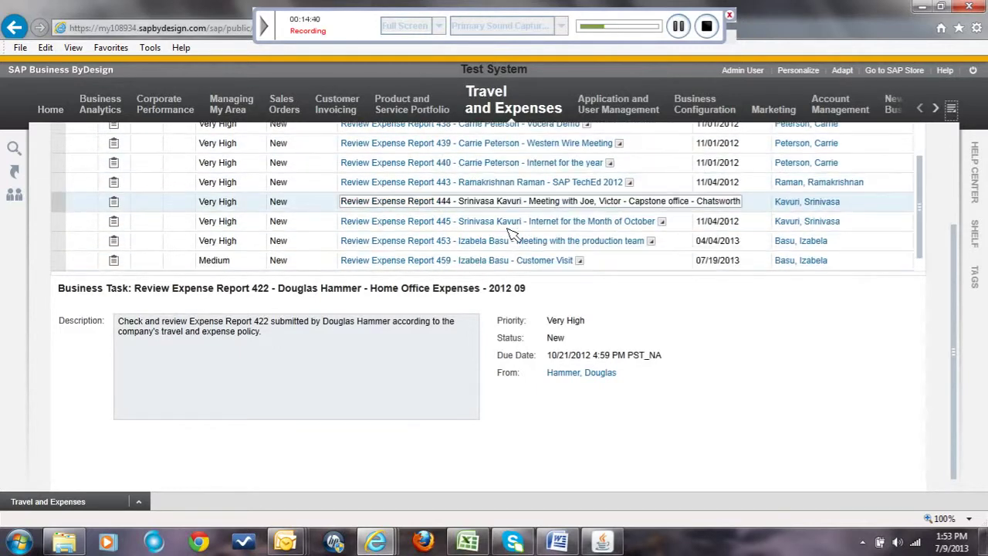
click(405, 260)
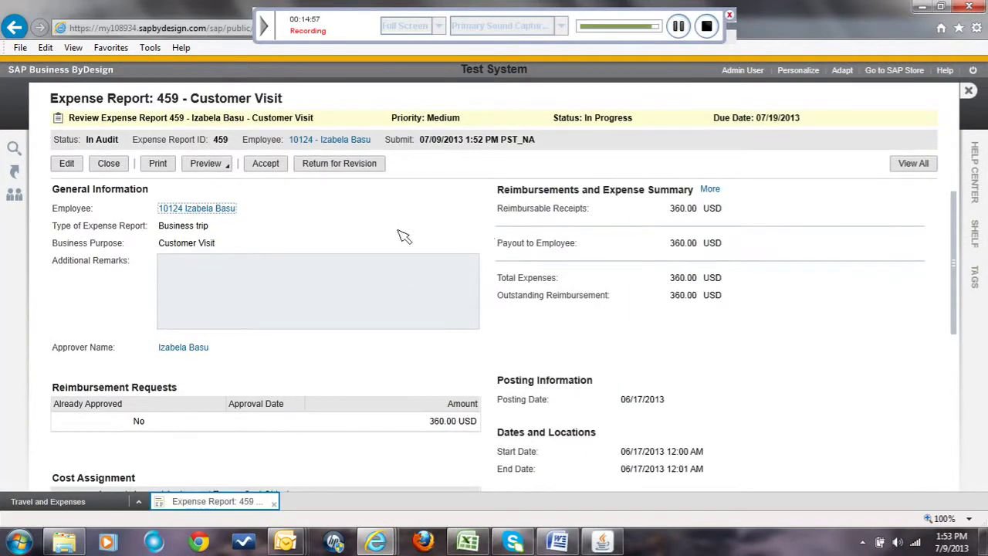
Check the Customer Visit report's reimbursement, cost assignment and date details, then accept the report and close it.
scroll(381, 375, down, 1)
scroll(578, 419, down, 1)
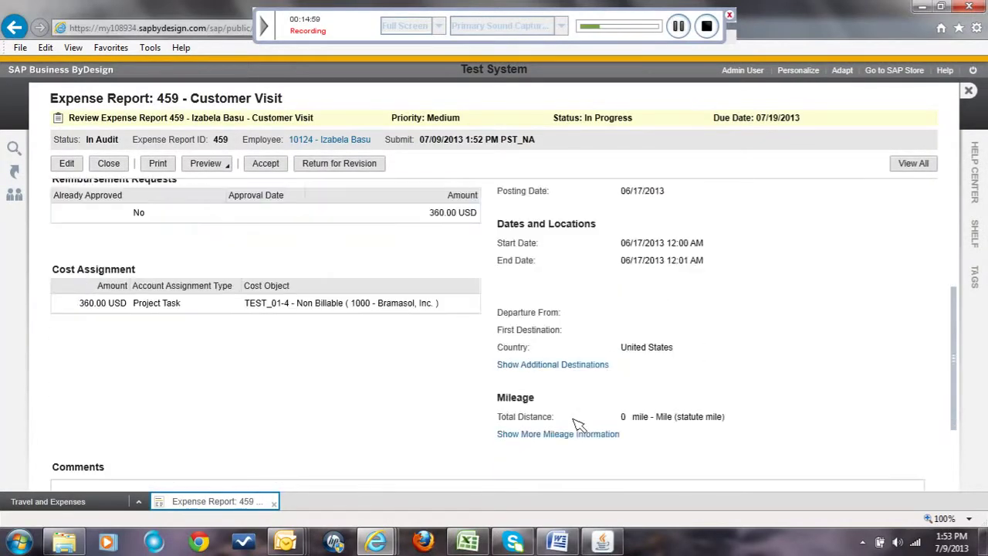
scroll(579, 425, up, 1)
scroll(579, 425, up, 1)
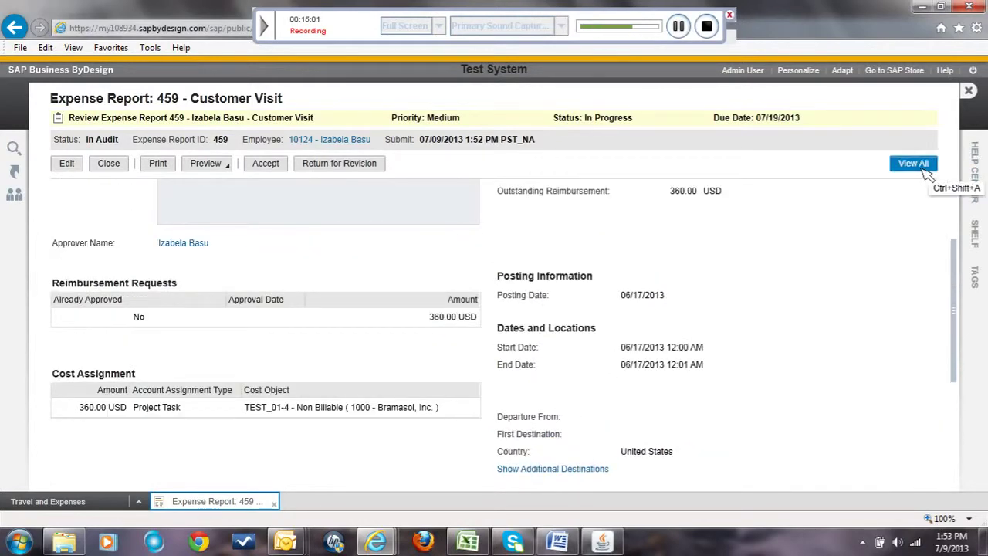
scroll(777, 314, up, 2)
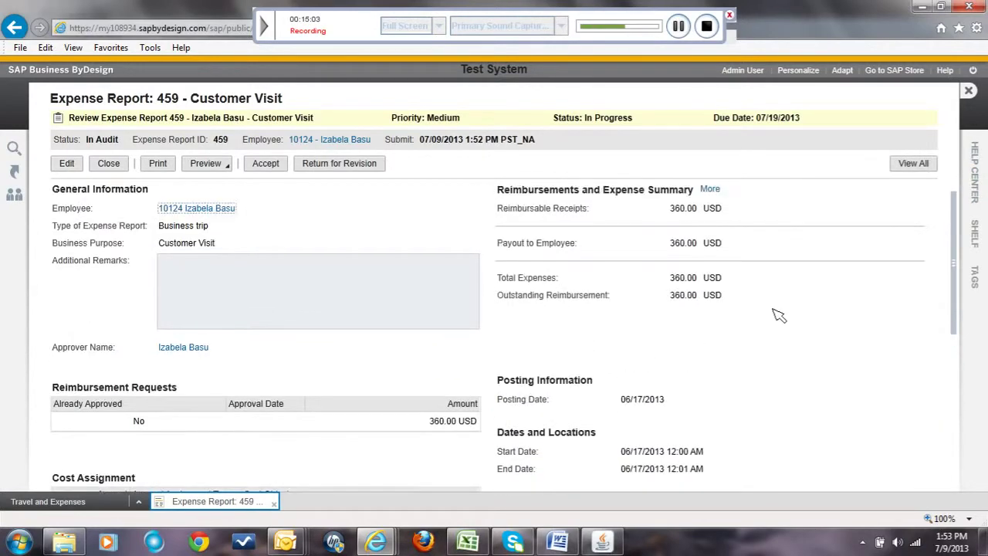
scroll(334, 425, down, 3)
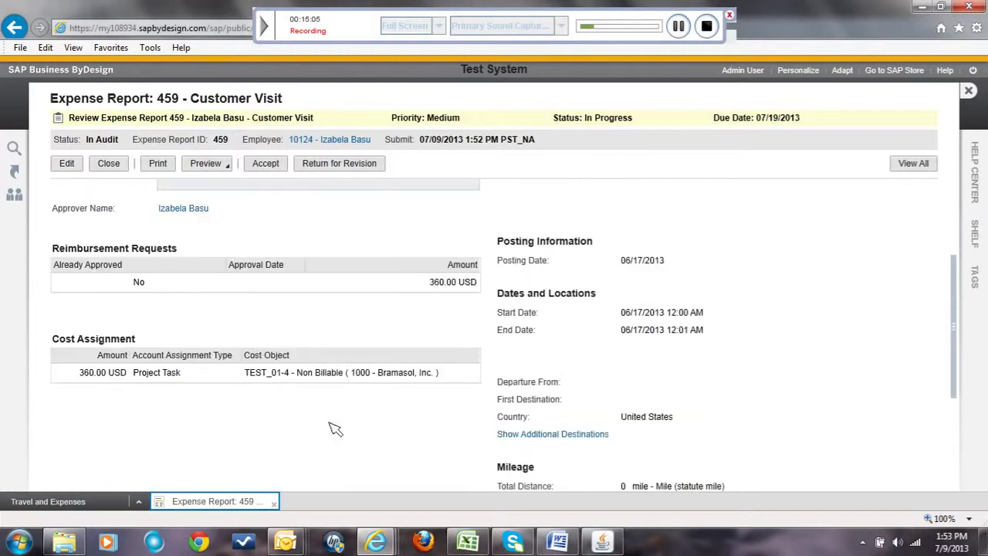
scroll(339, 429, up, 3)
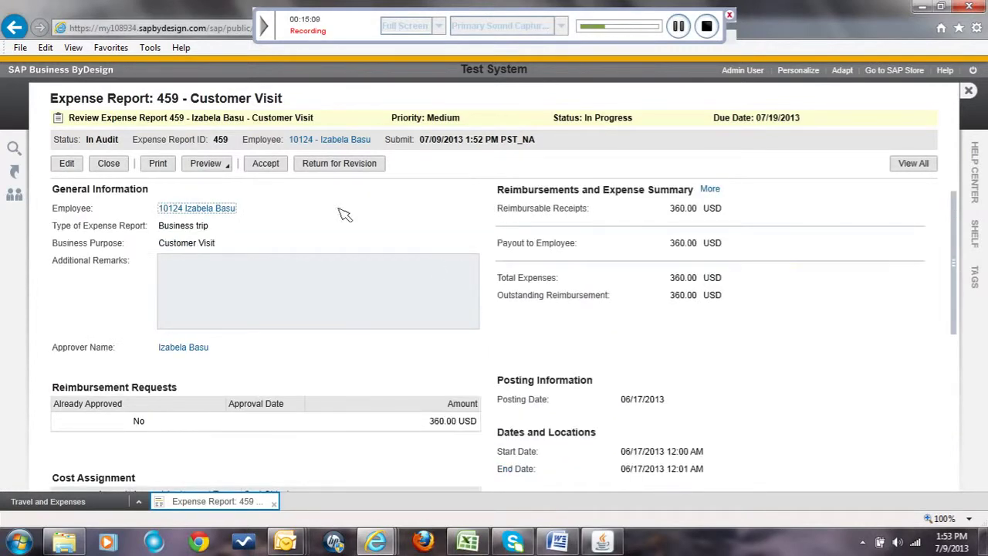
click(266, 163)
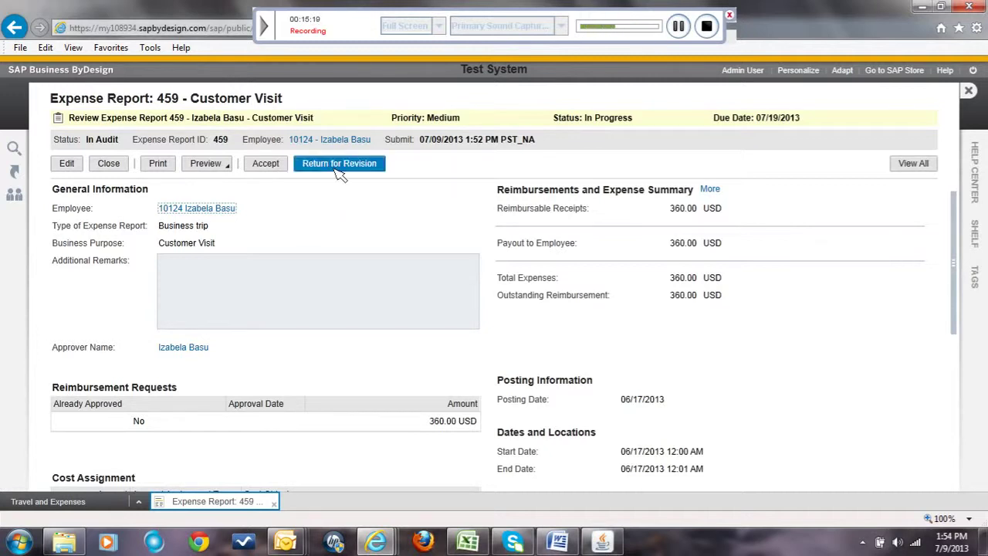
click(265, 164)
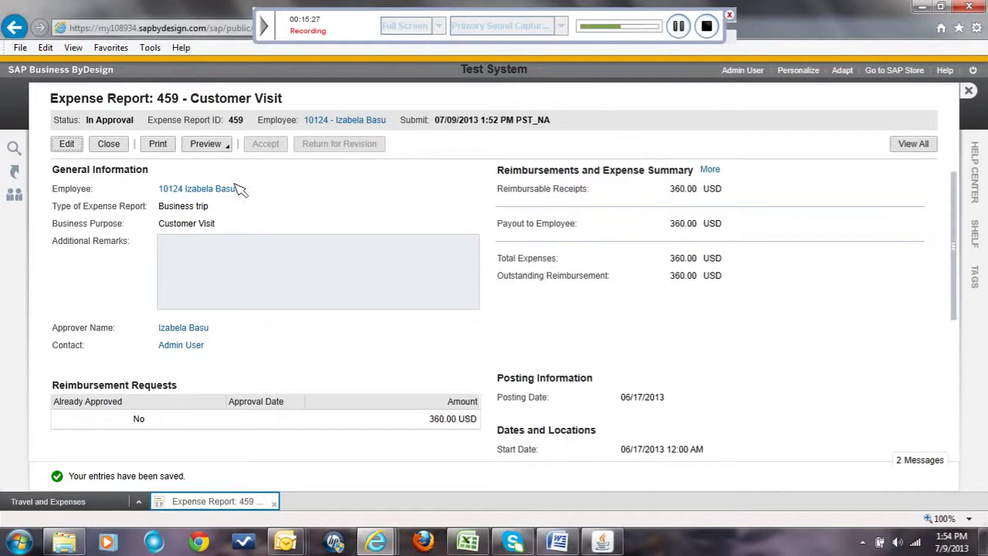
click(110, 147)
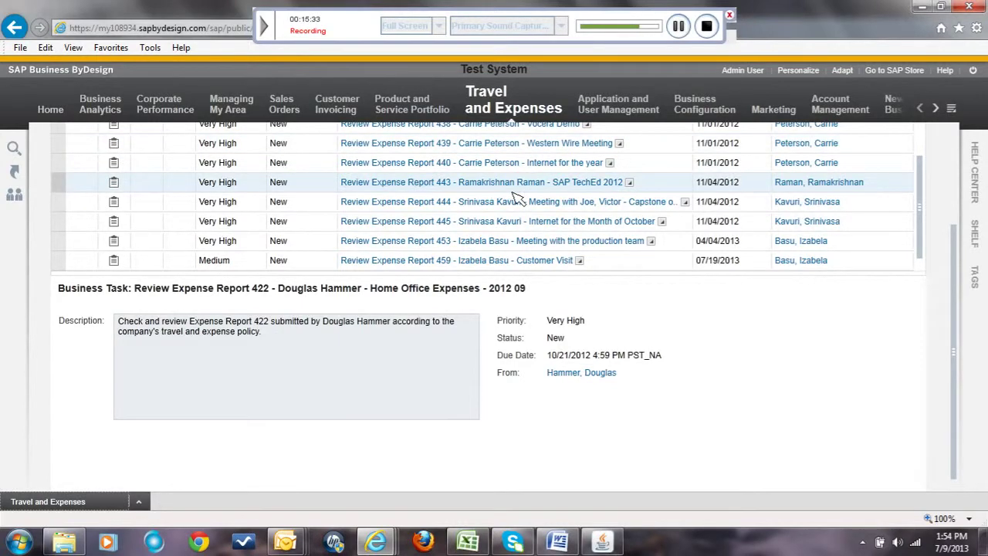
scroll(517, 195, up, 3)
scroll(517, 197, up, 3)
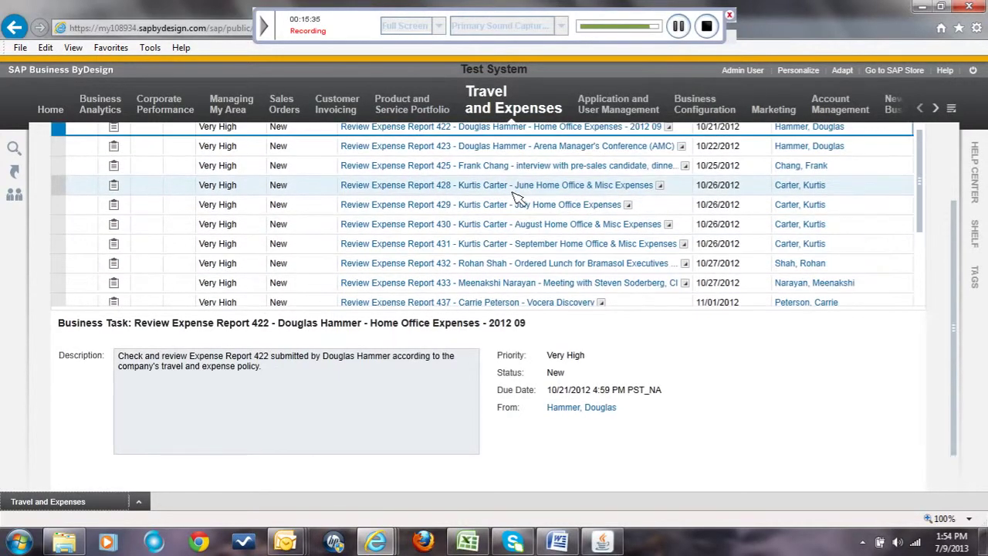
scroll(519, 199, up, 3)
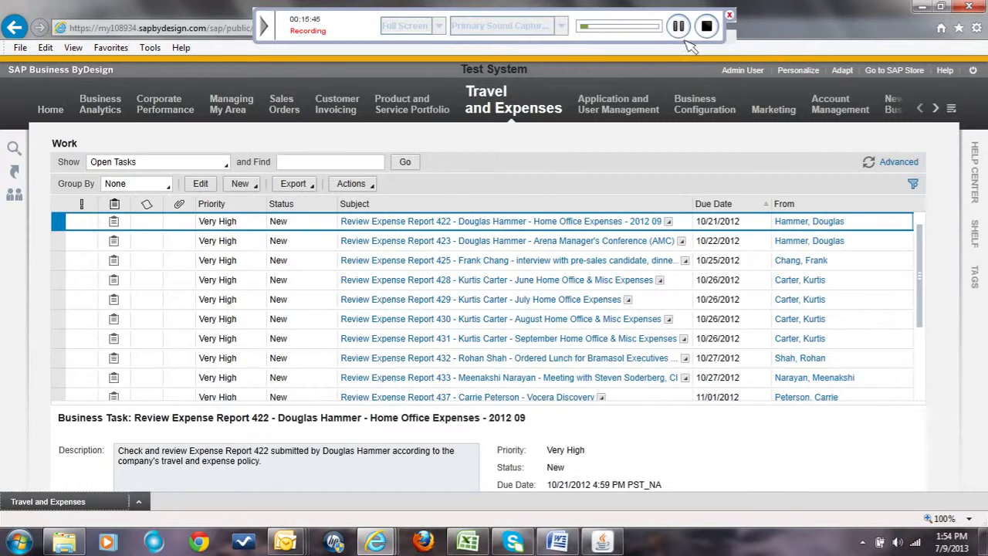
click(679, 26)
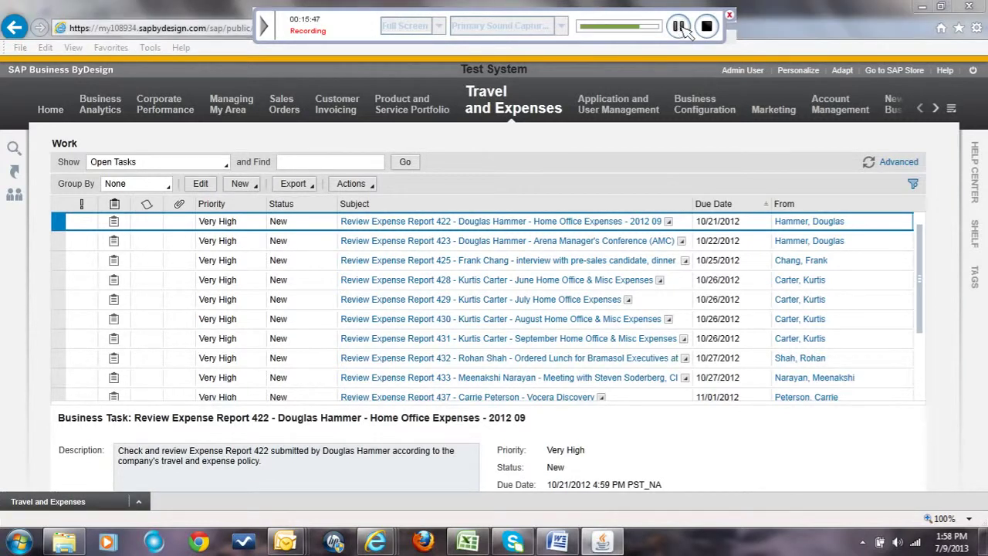
Switch to the manager's Managing My Area window and open the Customer Visit expense report approval task from Approvals.
mouse_move(376, 540)
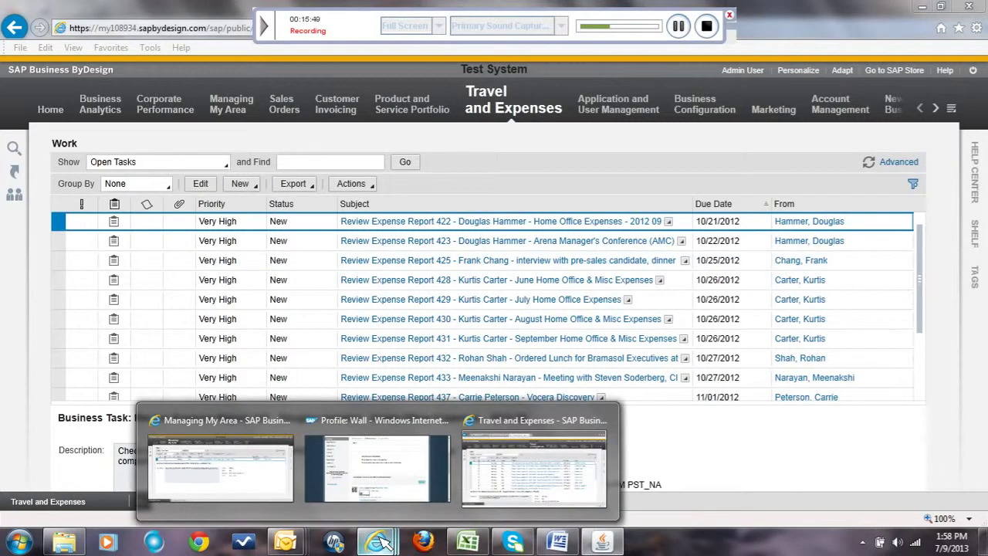
click(274, 500)
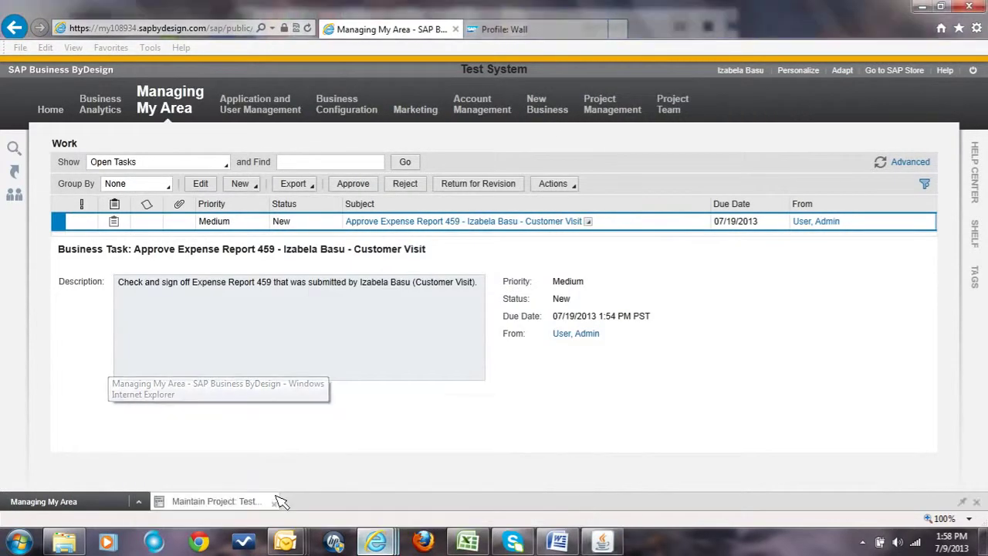
mouse_move(171, 104)
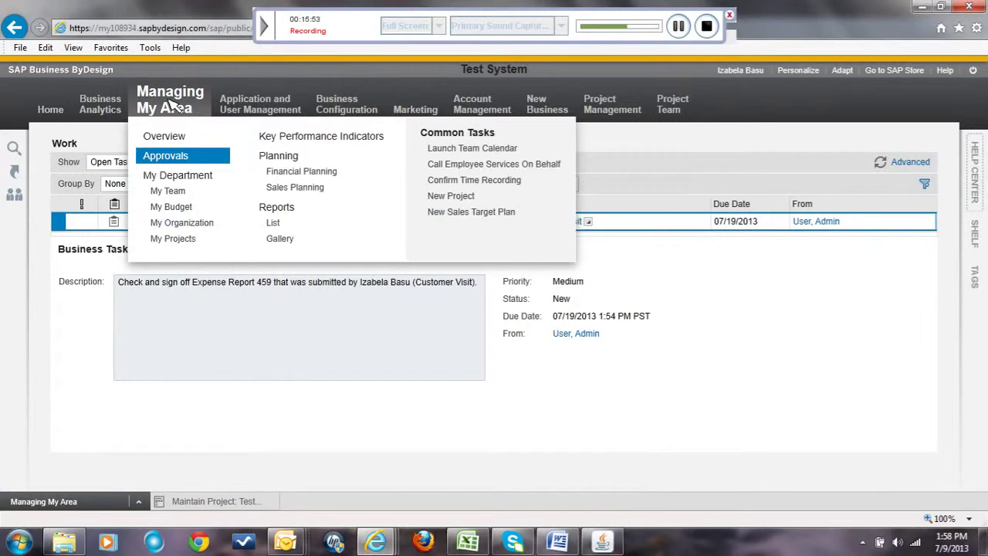
click(176, 156)
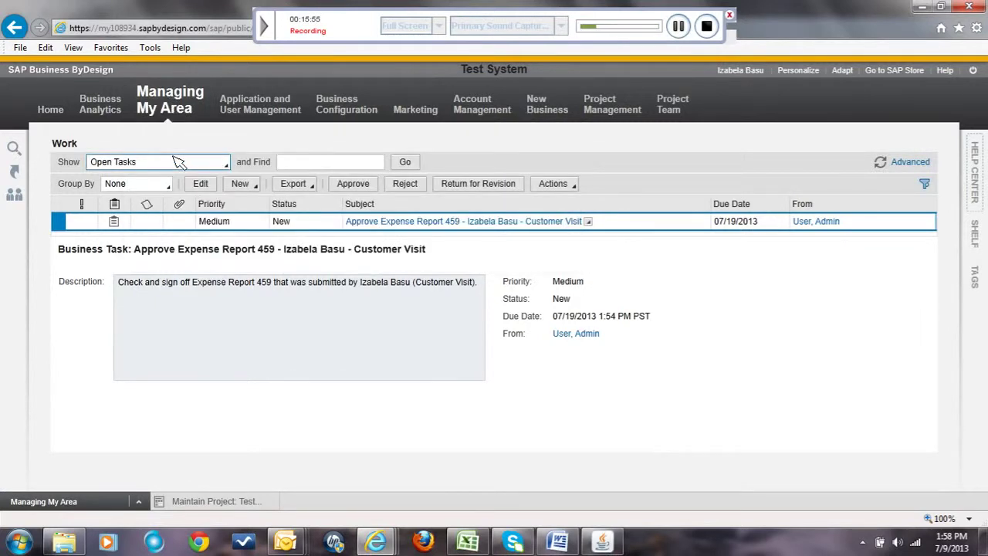
click(407, 223)
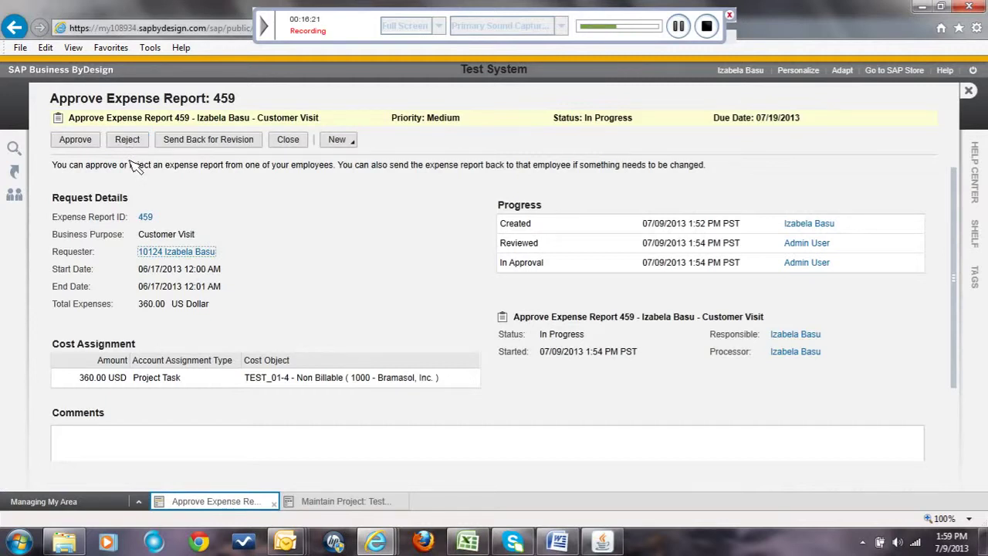
Approve the Customer Visit expense report and close its approval page.
click(78, 141)
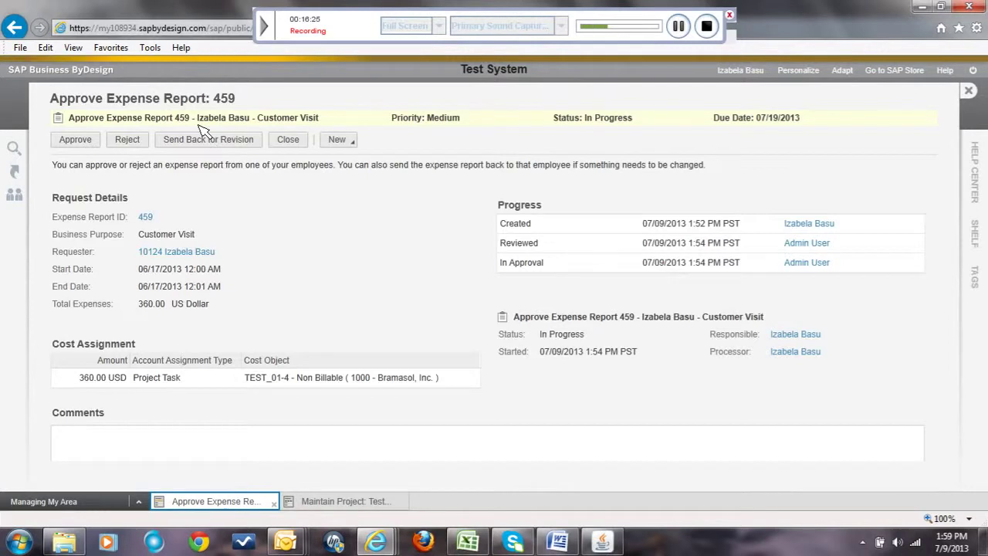
click(278, 143)
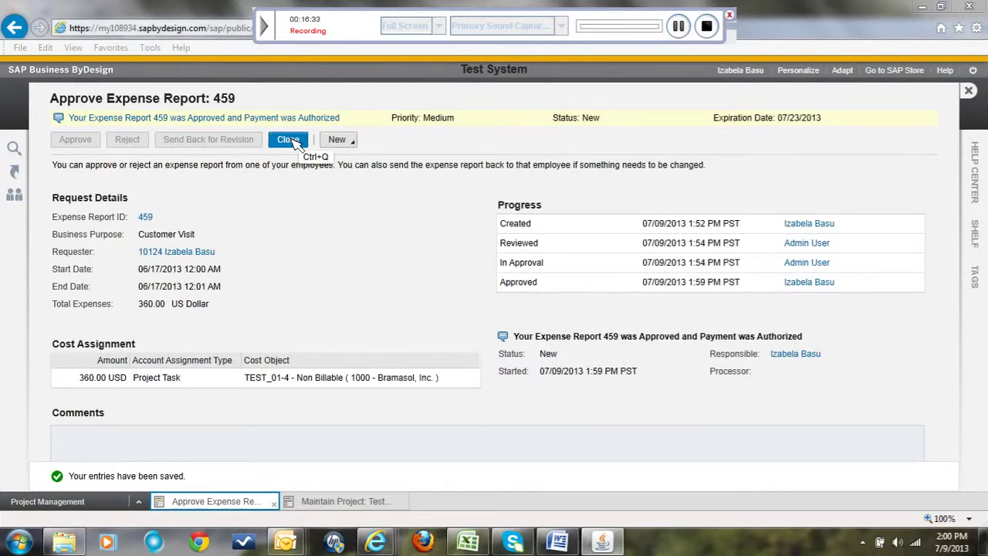
click(288, 140)
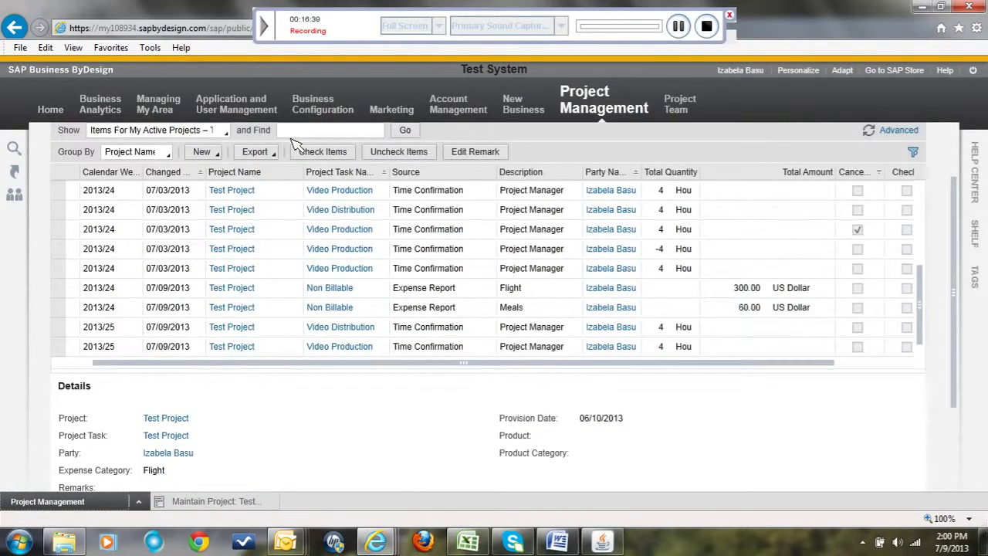
mouse_move(318, 114)
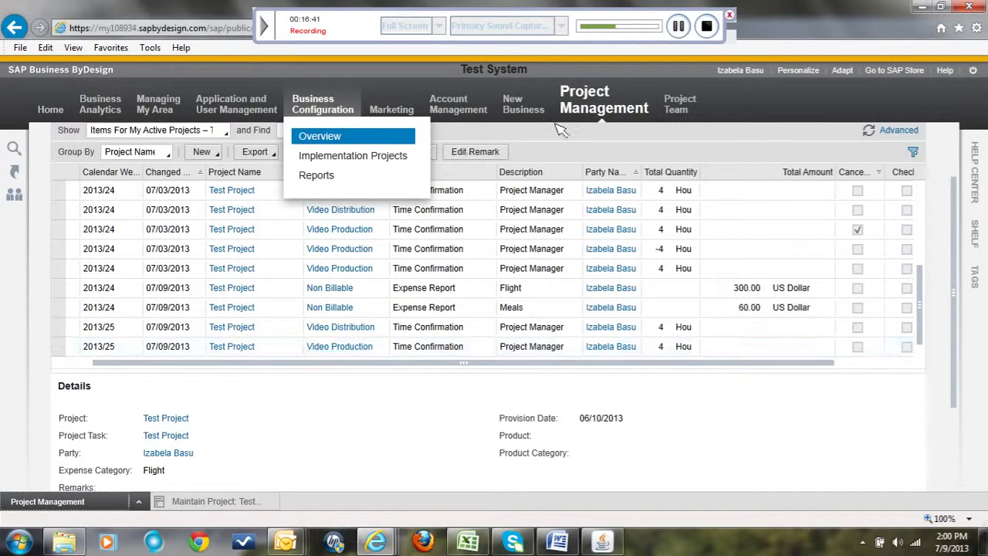
Open the Time and Expenses view in Project Management and examine the Test Project's expense report amounts and time confirmation hours.
mouse_move(605, 105)
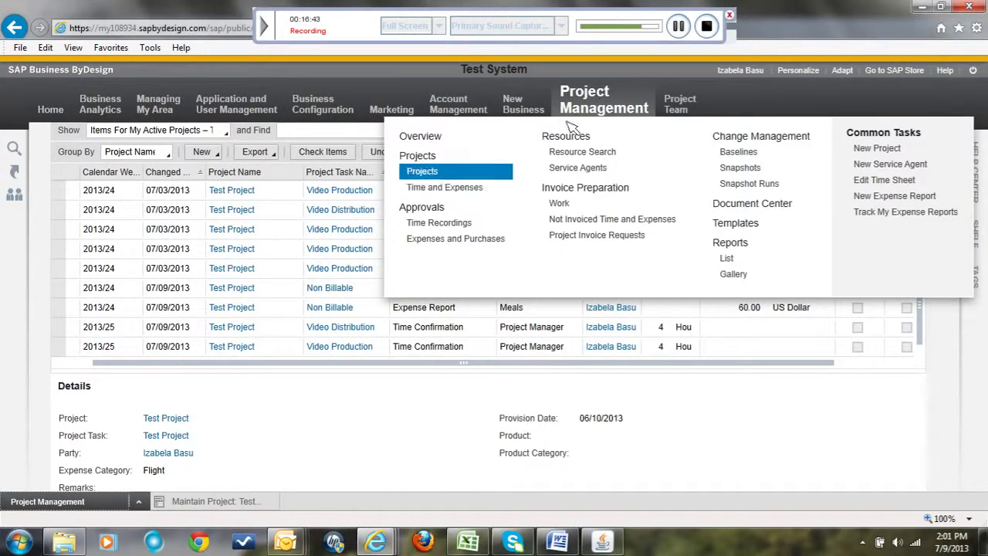
click(478, 191)
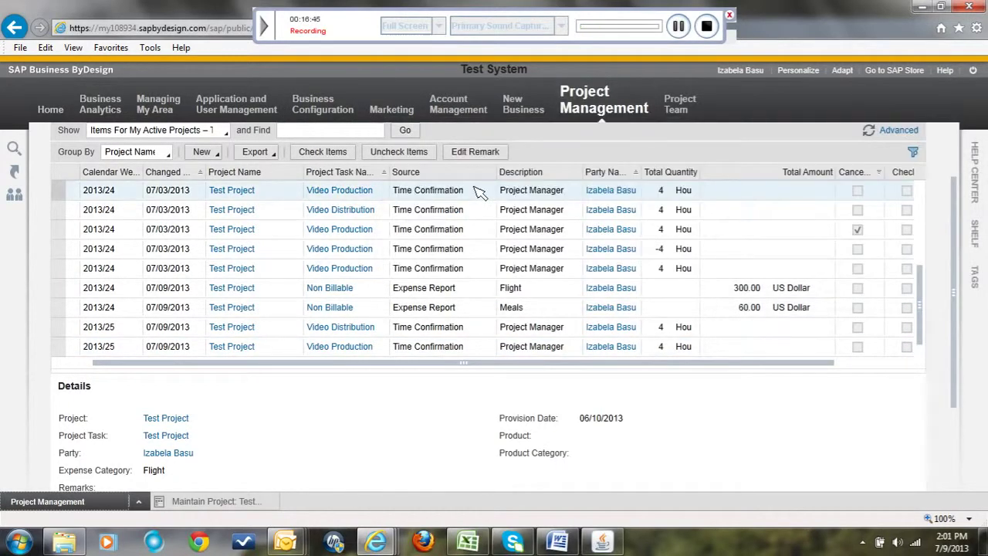
scroll(494, 316, down, 1)
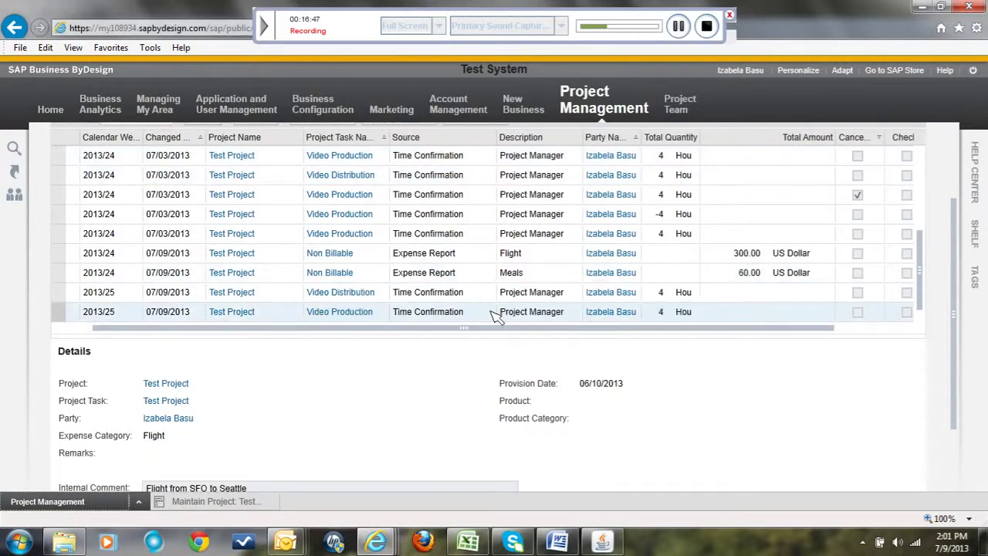
scroll(494, 317, up, 1)
scroll(533, 285, down, 2)
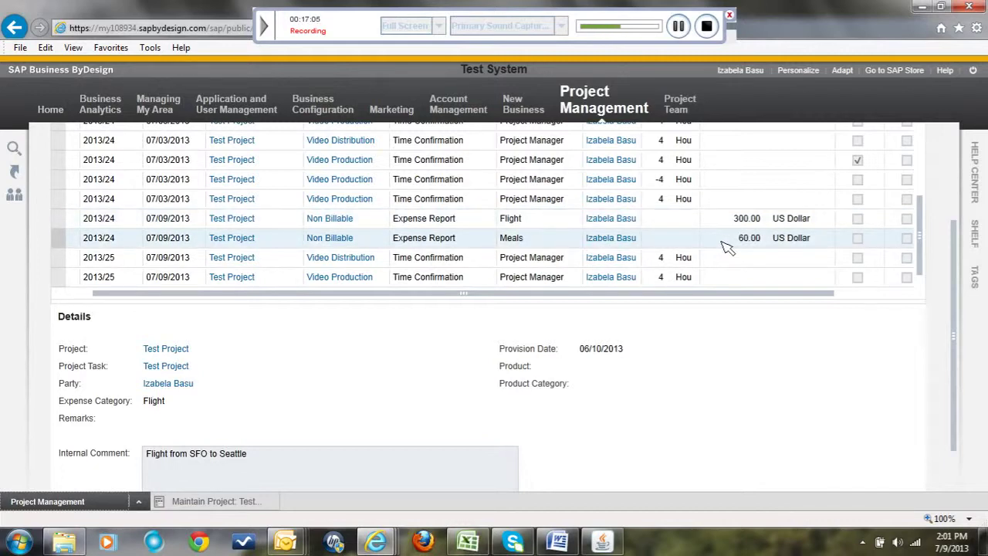
scroll(666, 247, up, 3)
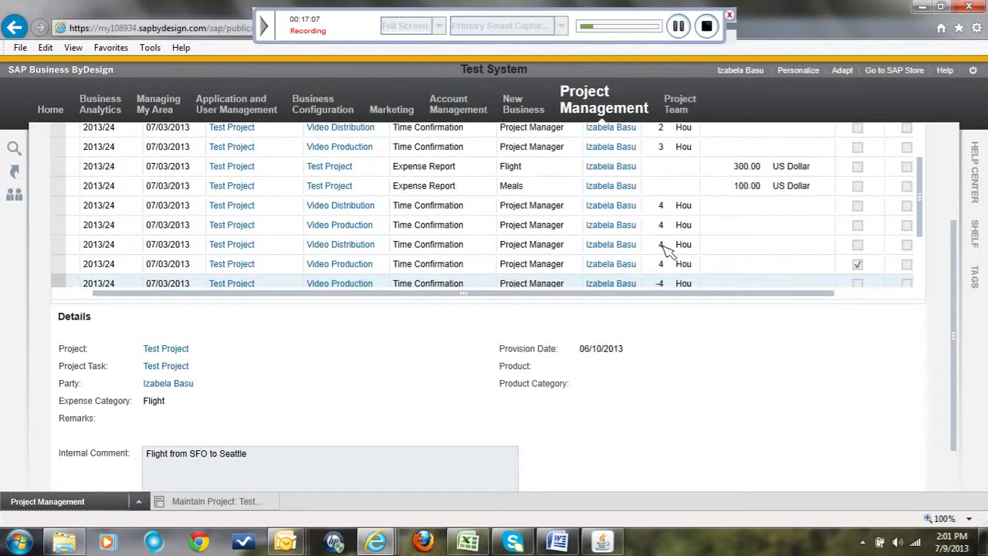
scroll(666, 250, up, 2)
scroll(666, 251, up, 1)
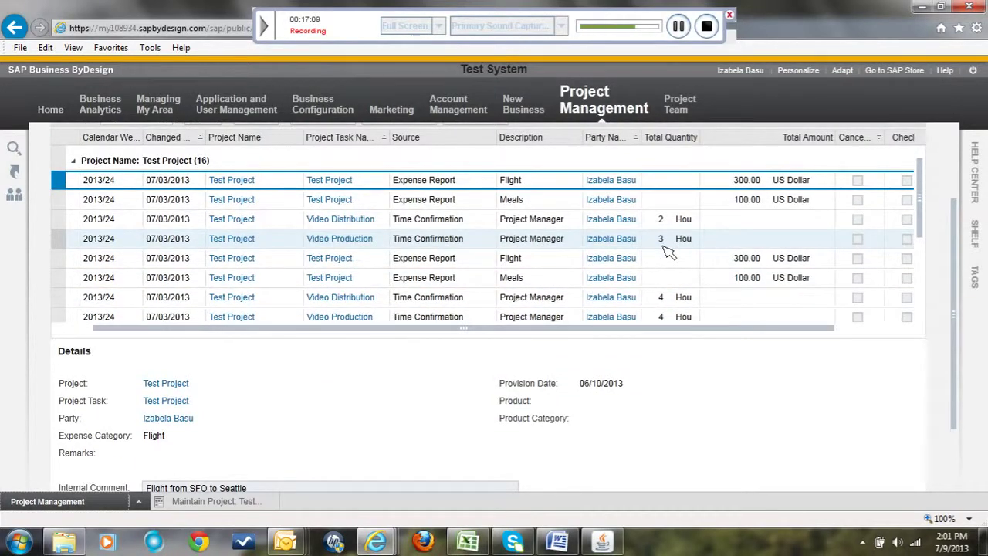
scroll(667, 251, down, 2)
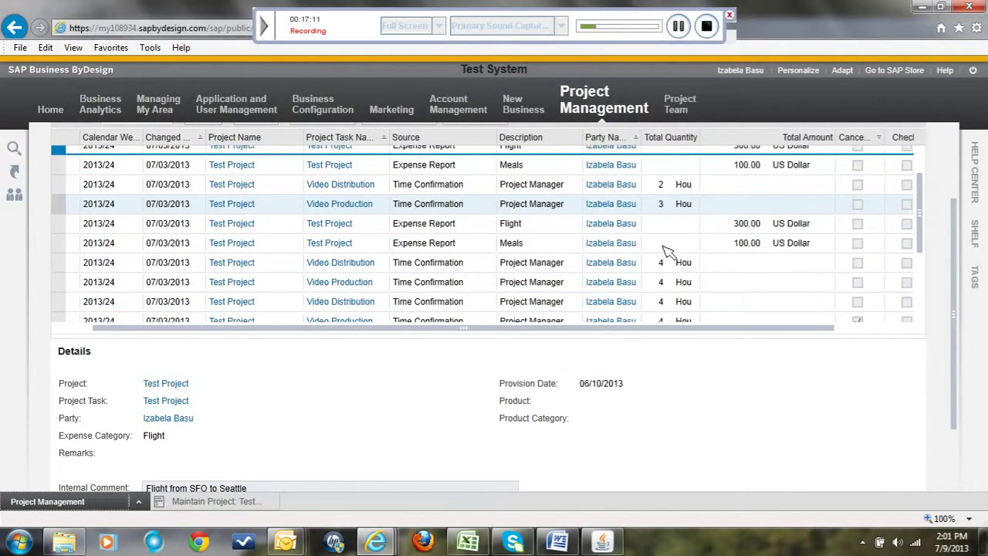
scroll(667, 251, down, 2)
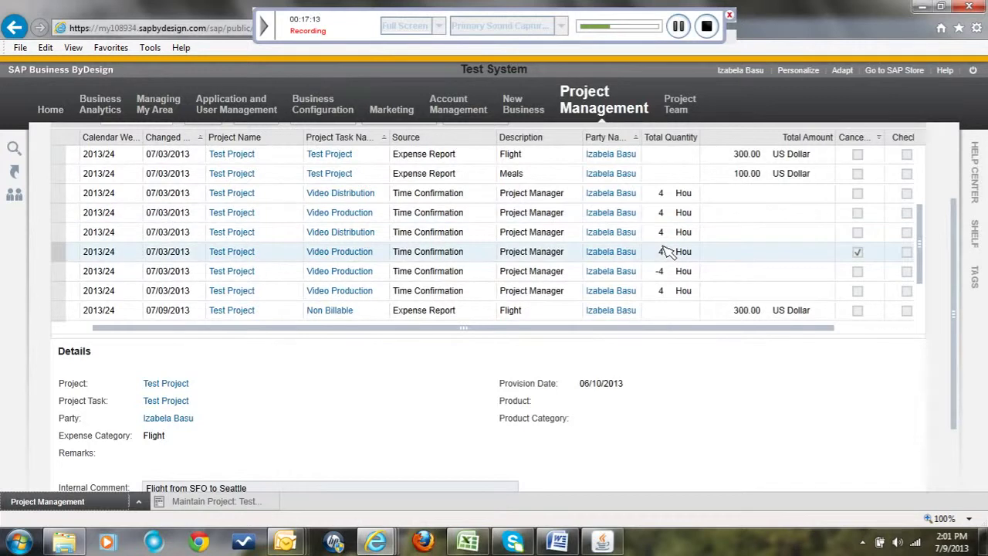
scroll(667, 252, down, 1)
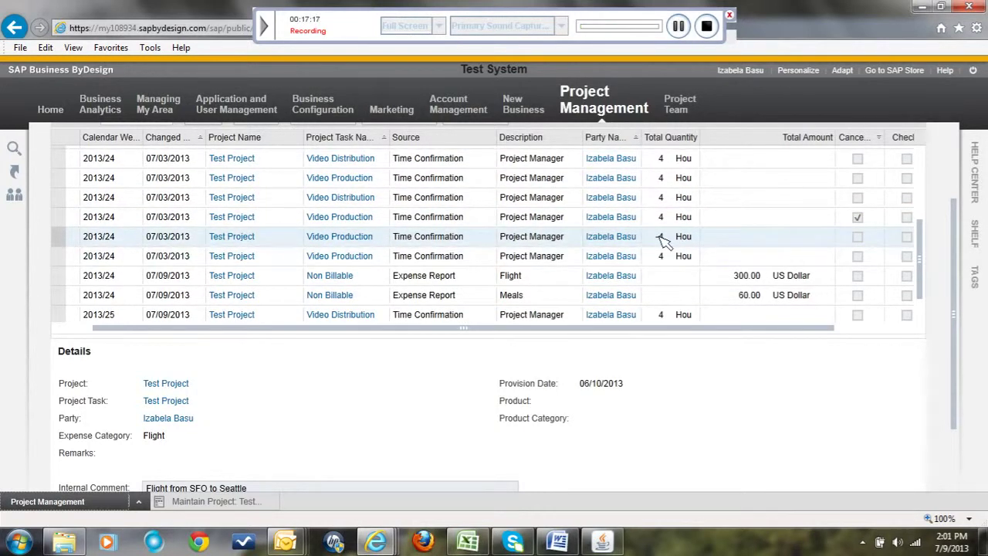
scroll(645, 274, up, 3)
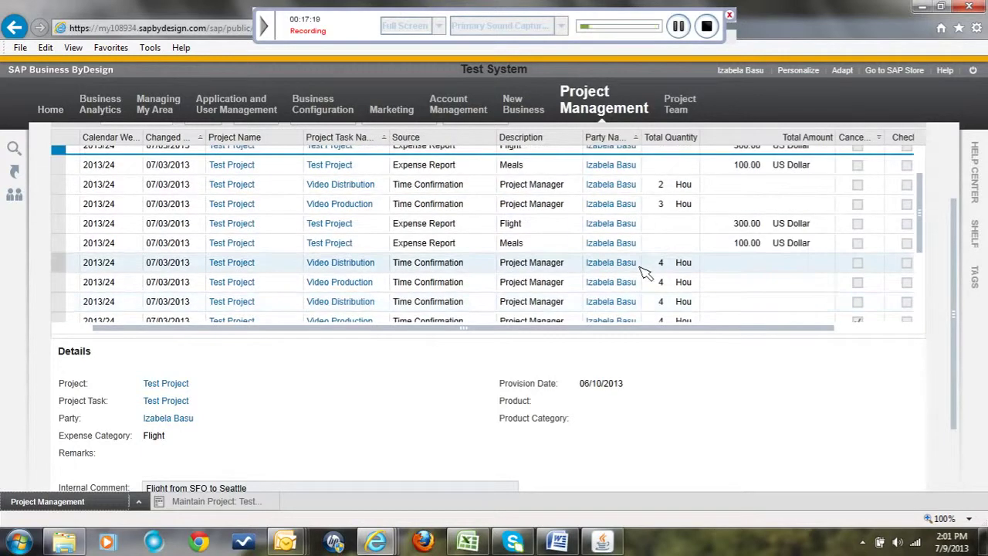